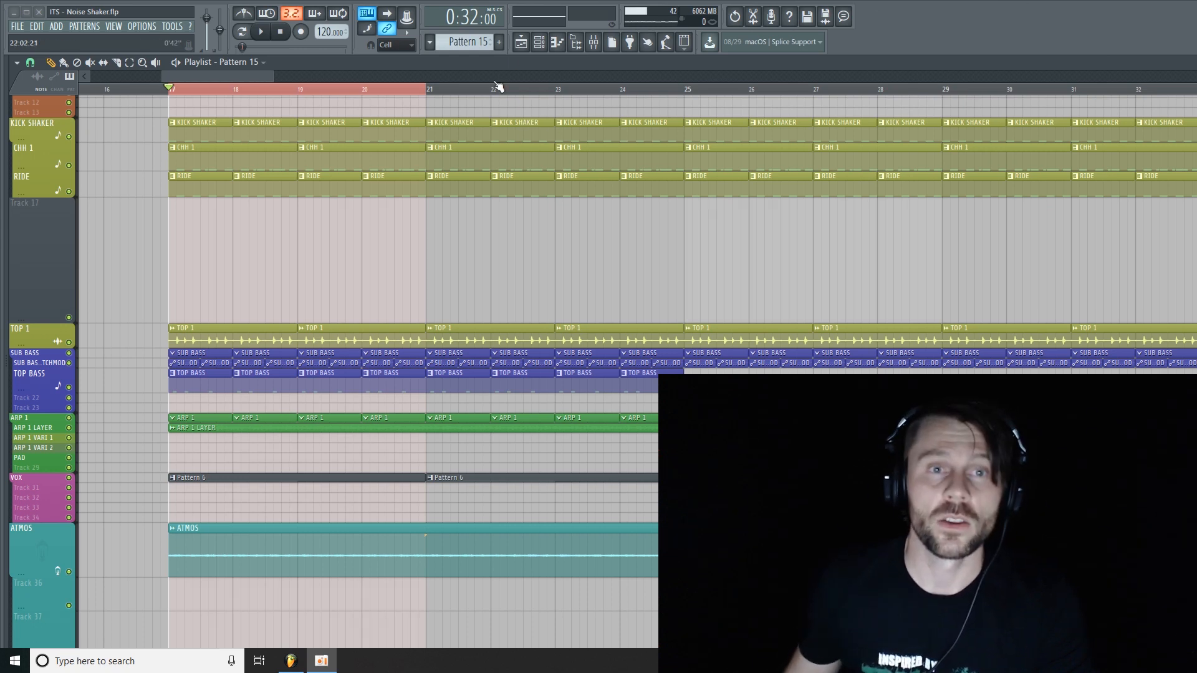
- Add a 3x Osc channel and route it to mixer track 28, NOISE HAT
click(539, 42)
drag(742, 66, 746, 66)
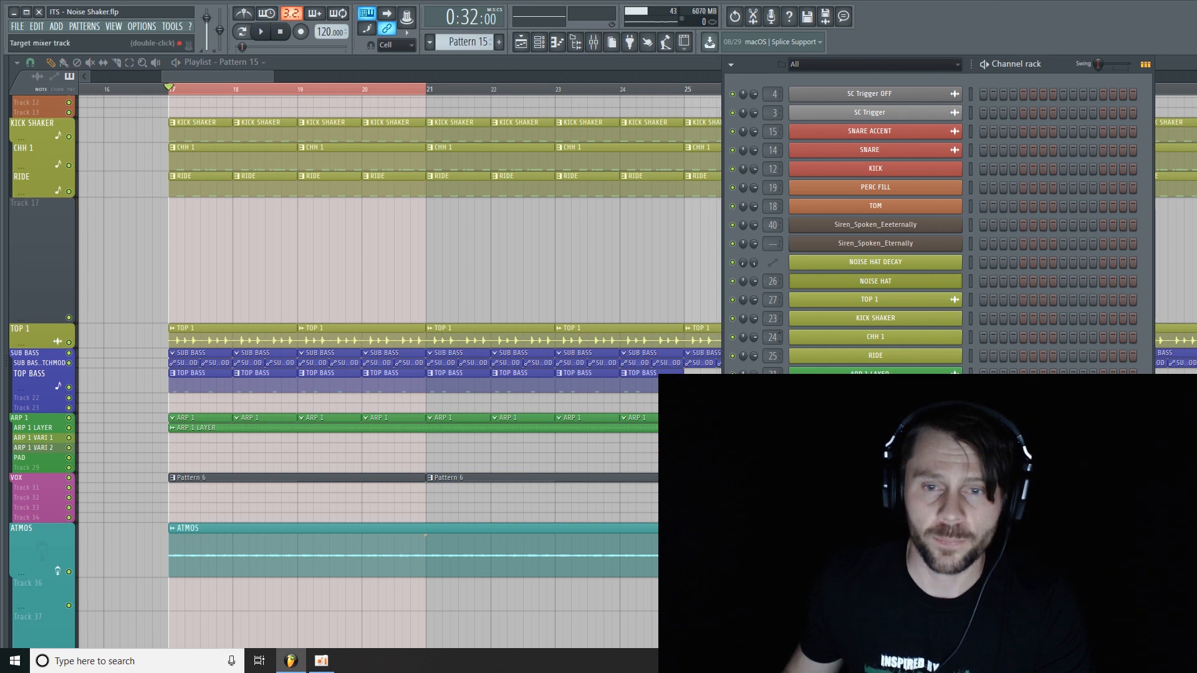
click(886, 451)
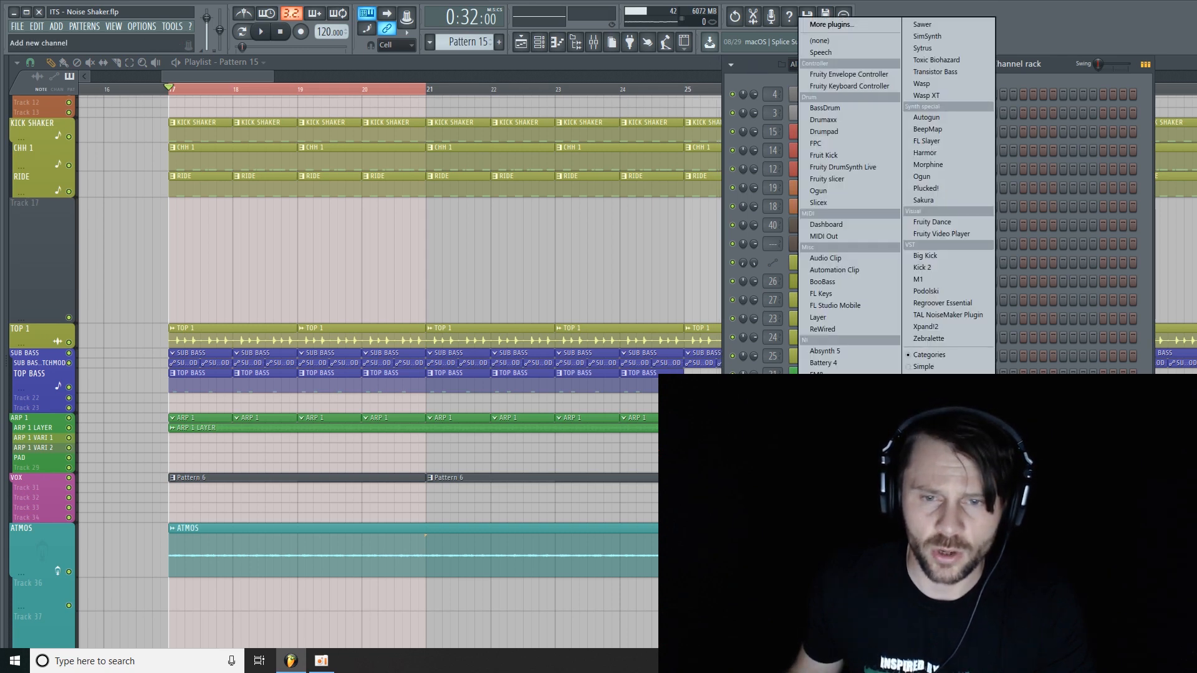
click(823, 444)
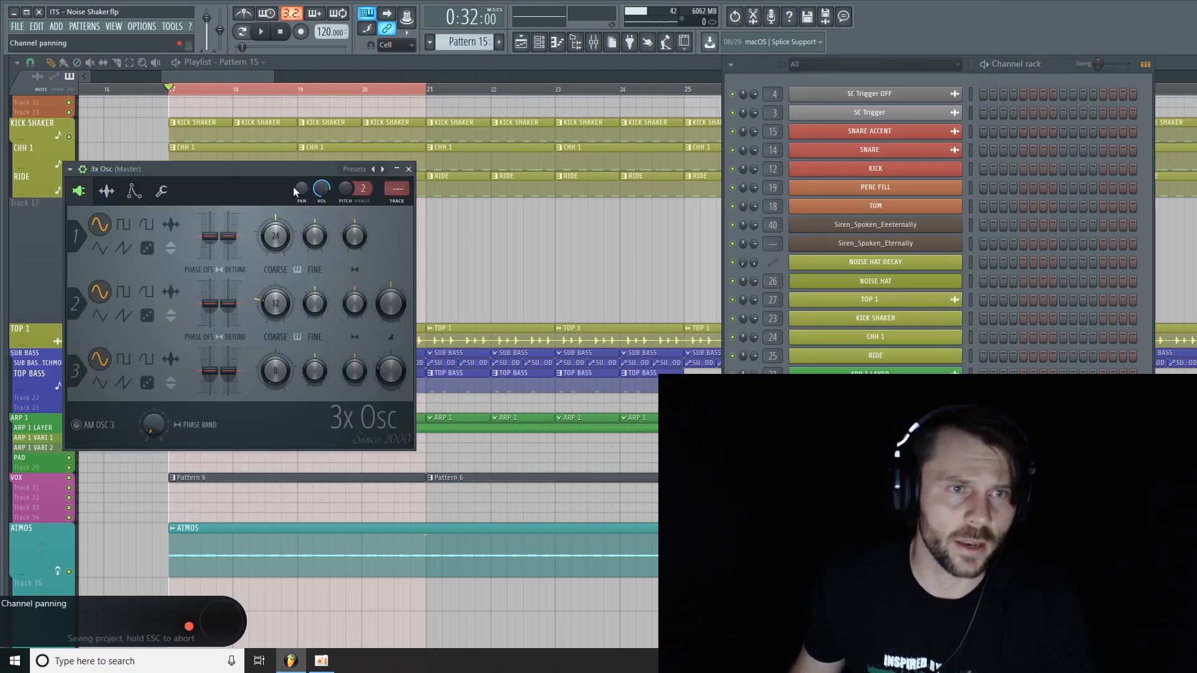
drag(339, 172, 418, 163)
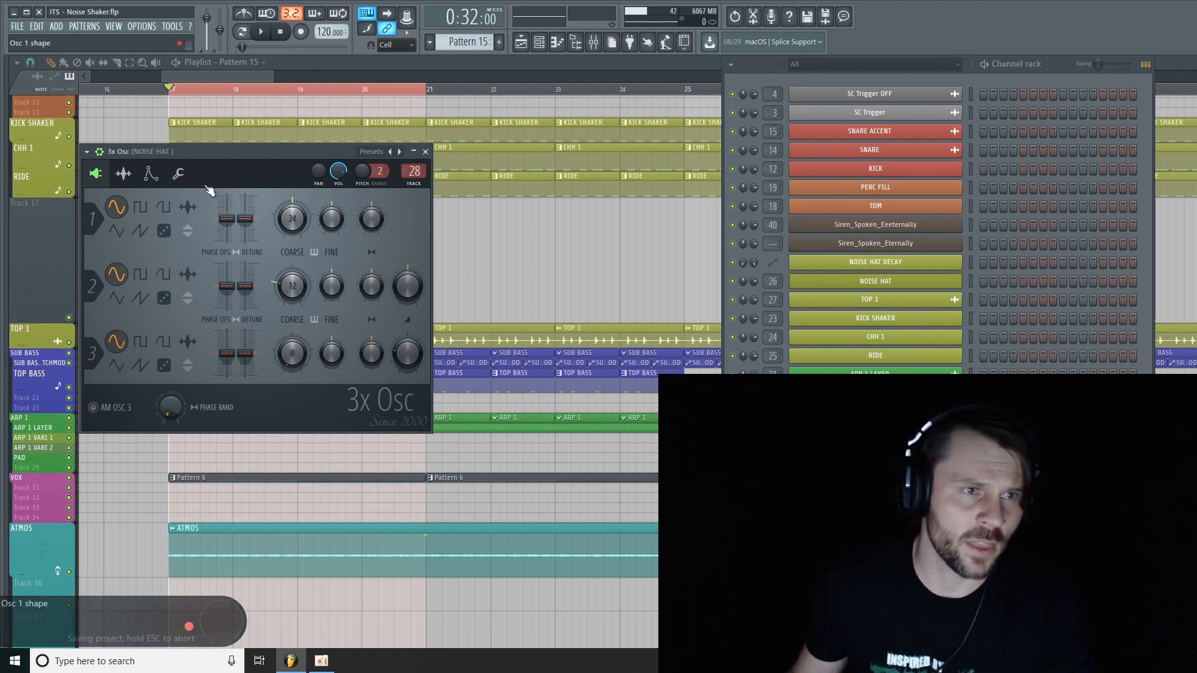
- Set oscillator 1 of the 3x Osc to the noise shape and check the NOISE HAT mixer track
click(166, 231)
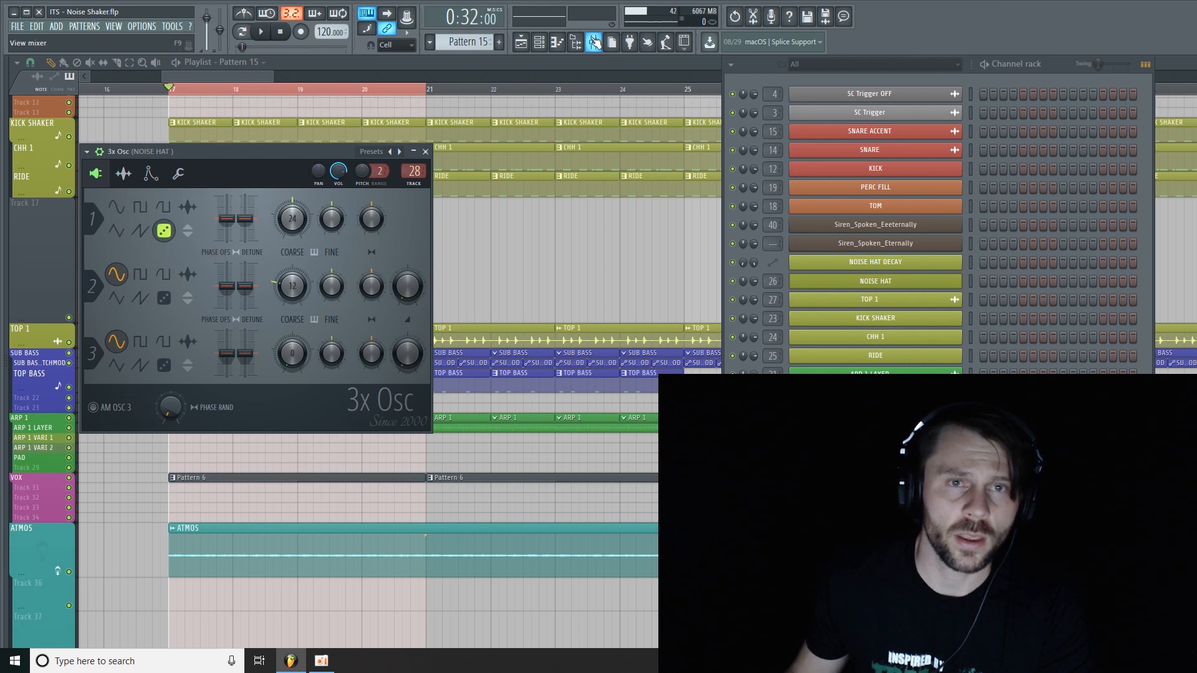
click(593, 42)
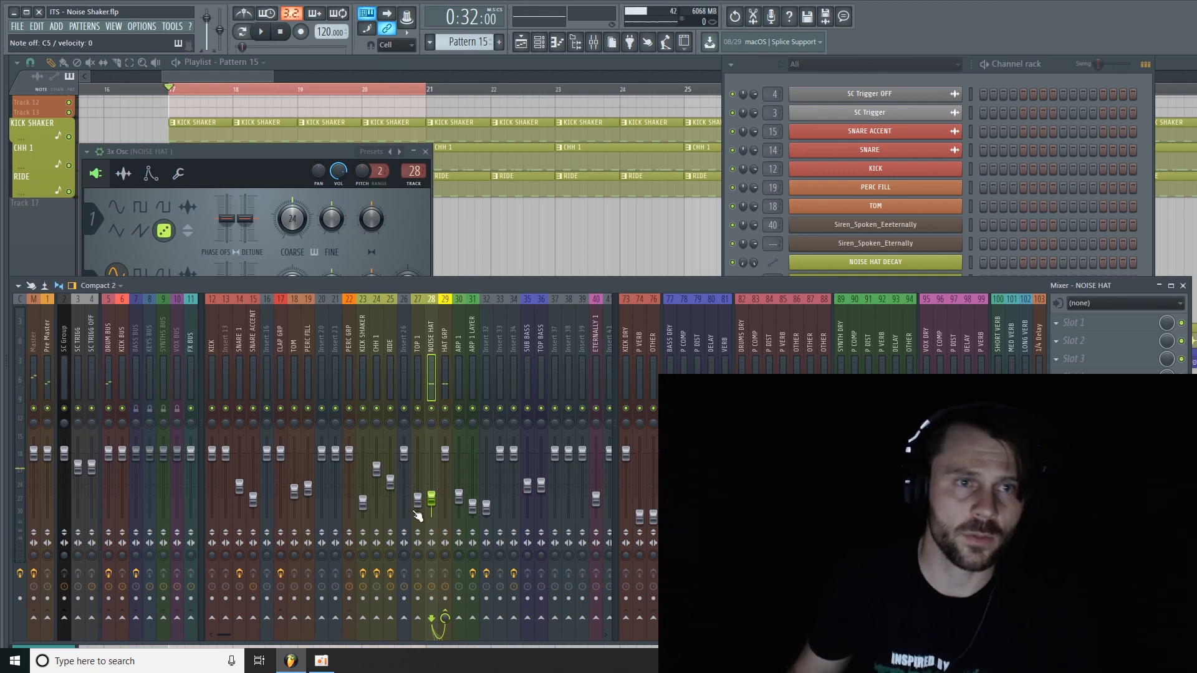
key(F12)
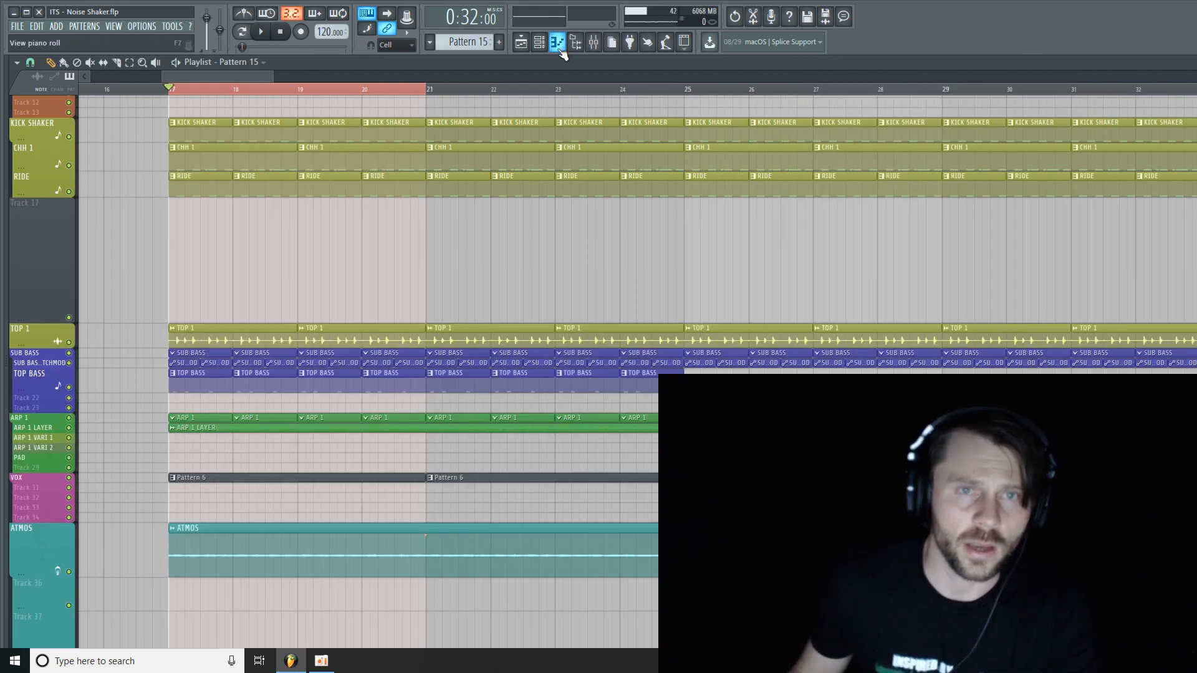
- Place four consecutive Pattern 15 clips on playlist Track 17, covering bars 17 to 20
click(197, 273)
drag(215, 253, 206, 259)
click(256, 300)
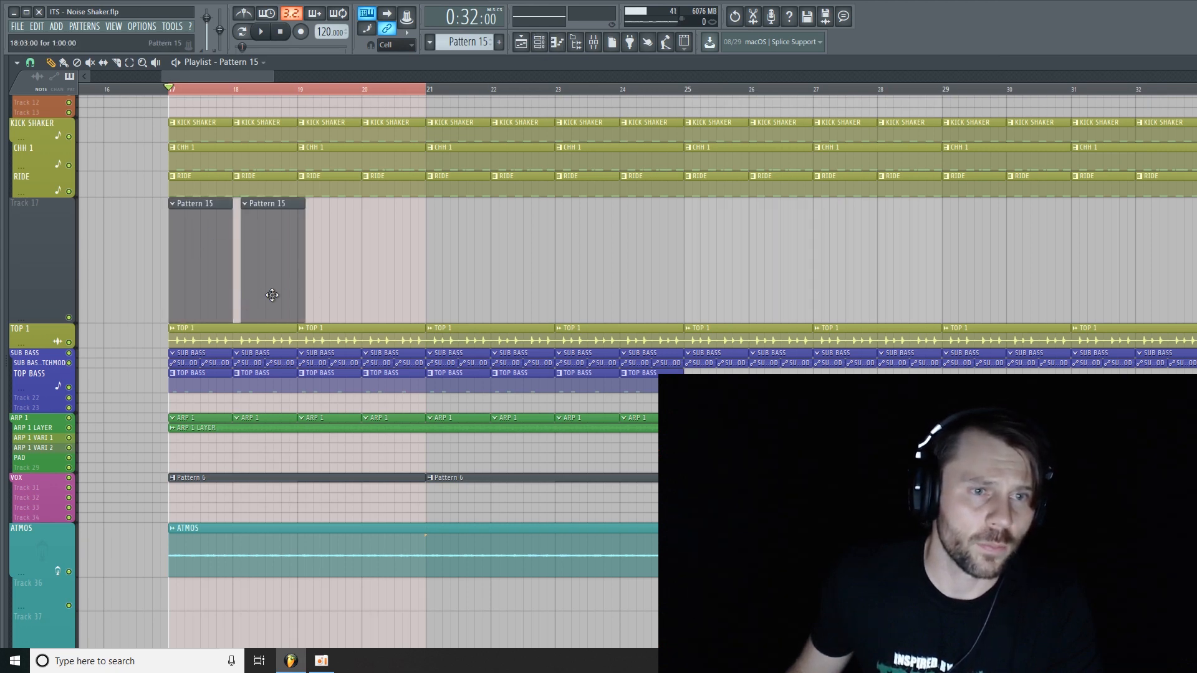
drag(267, 293, 258, 296)
click(306, 307)
click(365, 306)
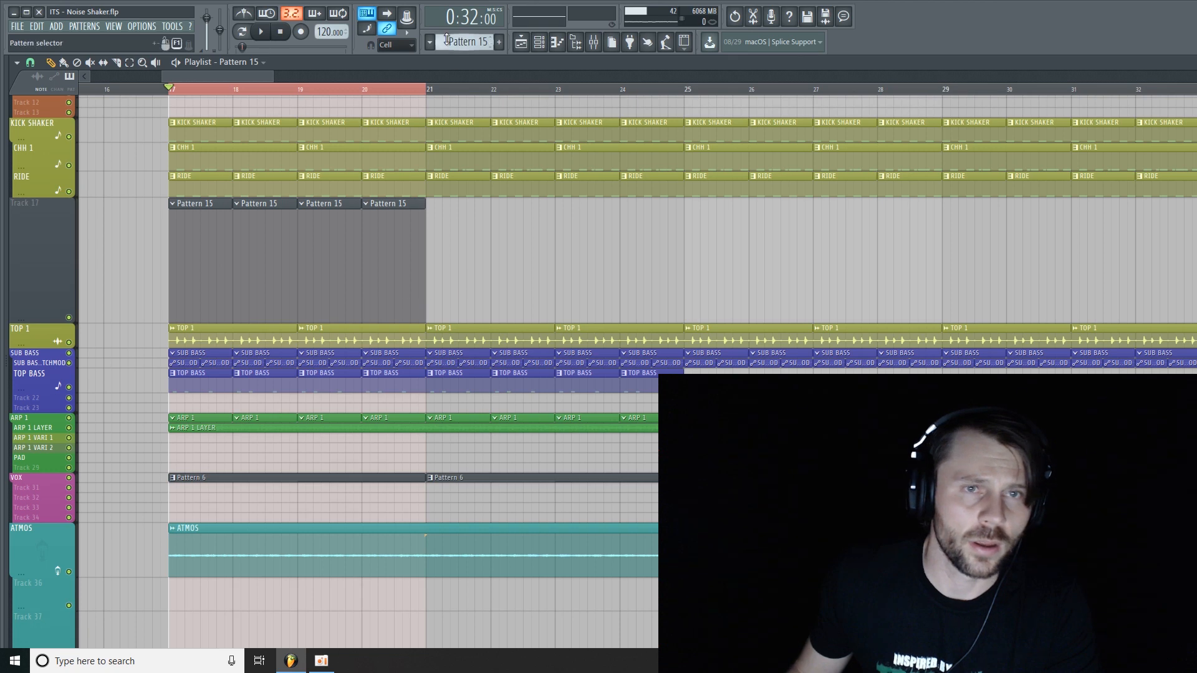
- Fill the first bar of the 3x Osc piano roll with sixteen sixteenth-length C5 notes, removing the stray A4 note
click(539, 41)
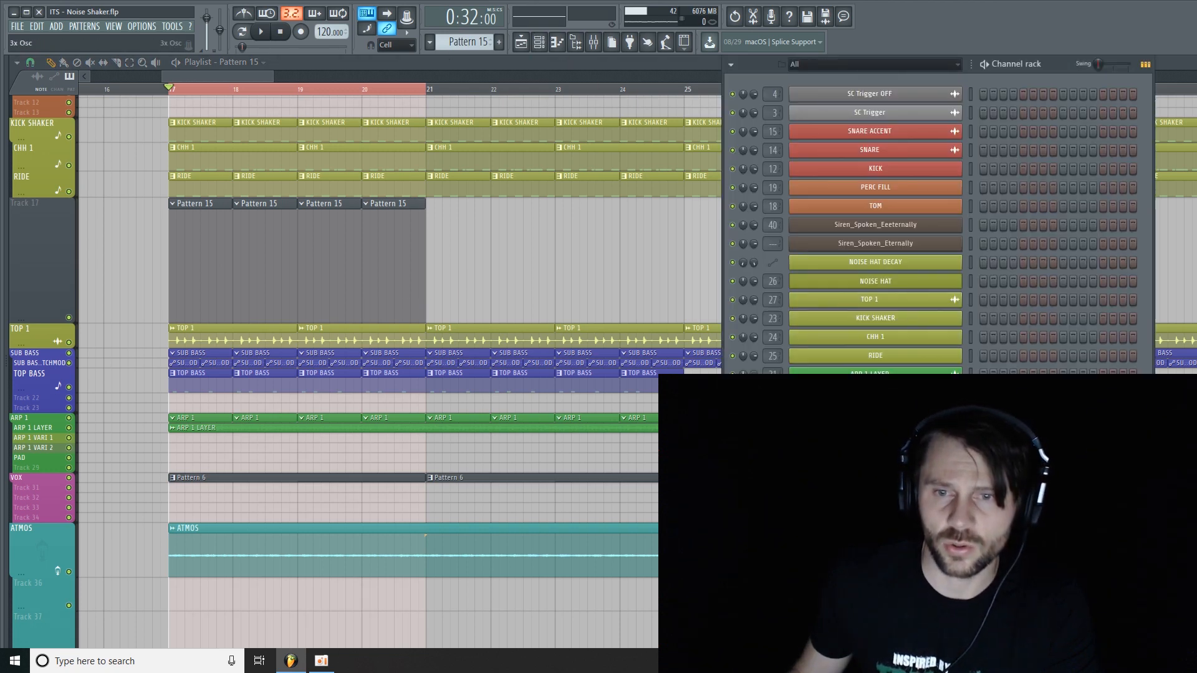
right_click(876, 411)
click(895, 426)
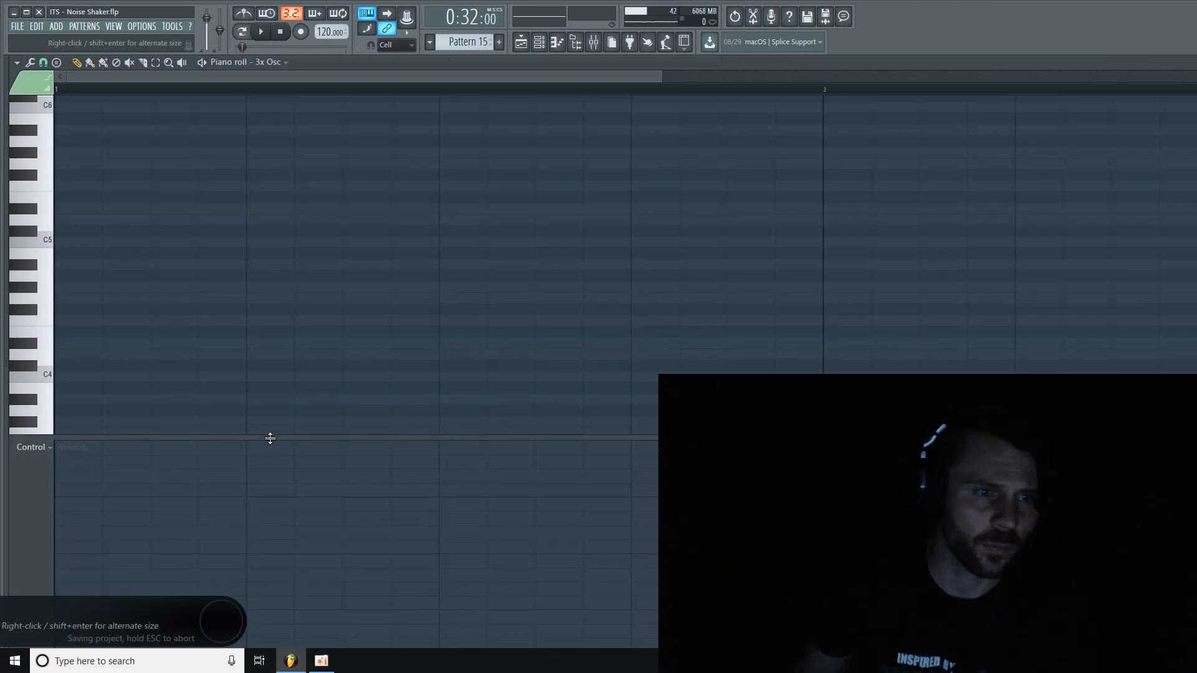
drag(270, 438, 270, 475)
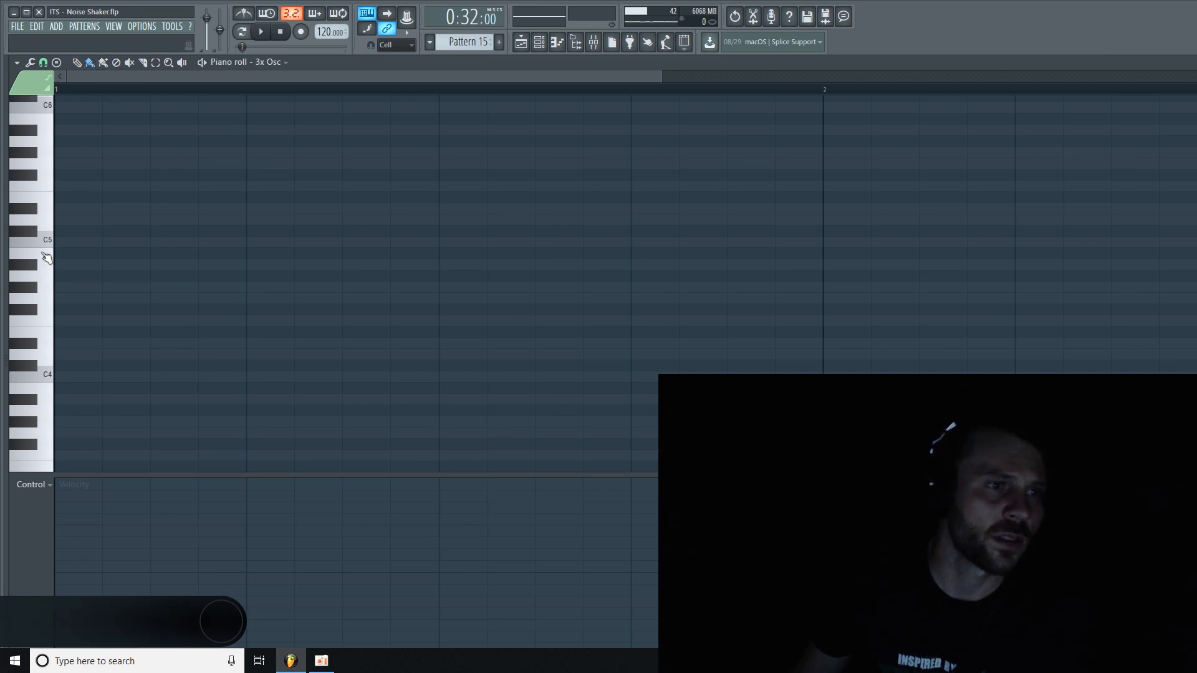
drag(58, 244, 788, 277)
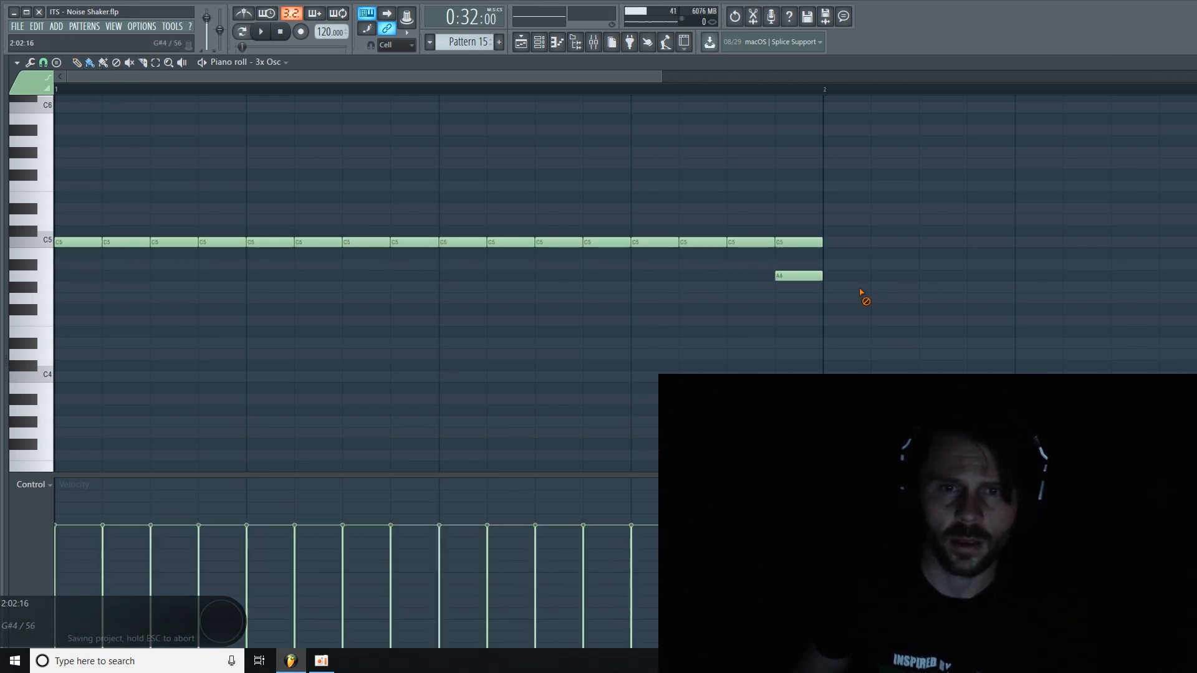
right_click(787, 276)
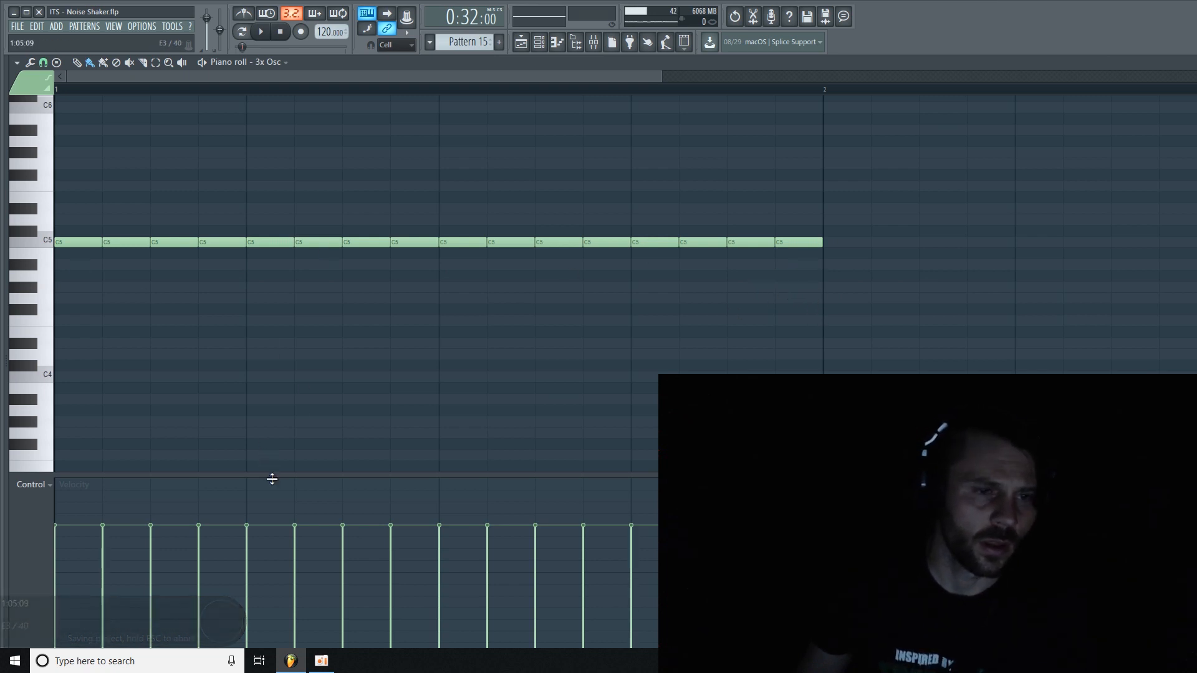
drag(286, 475, 277, 448)
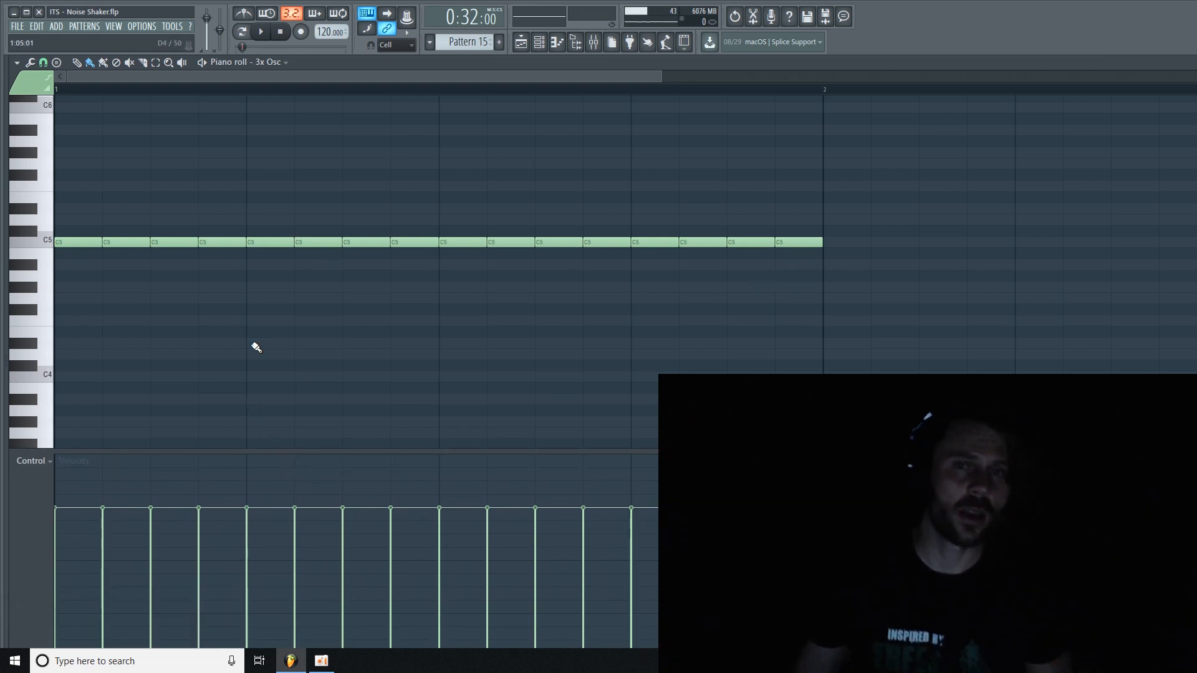
key(space)
key(space)
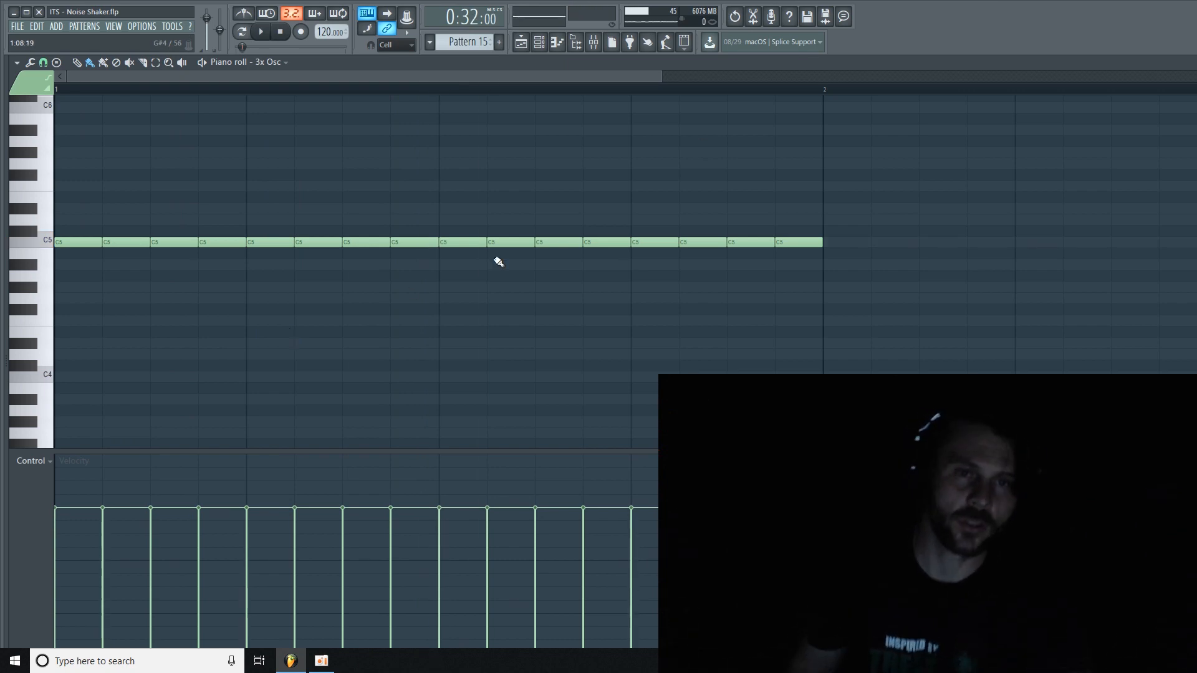
- Shape the 3x Osc volume envelope with attack, hold, sustain and release at minimum and a very short decay
click(539, 42)
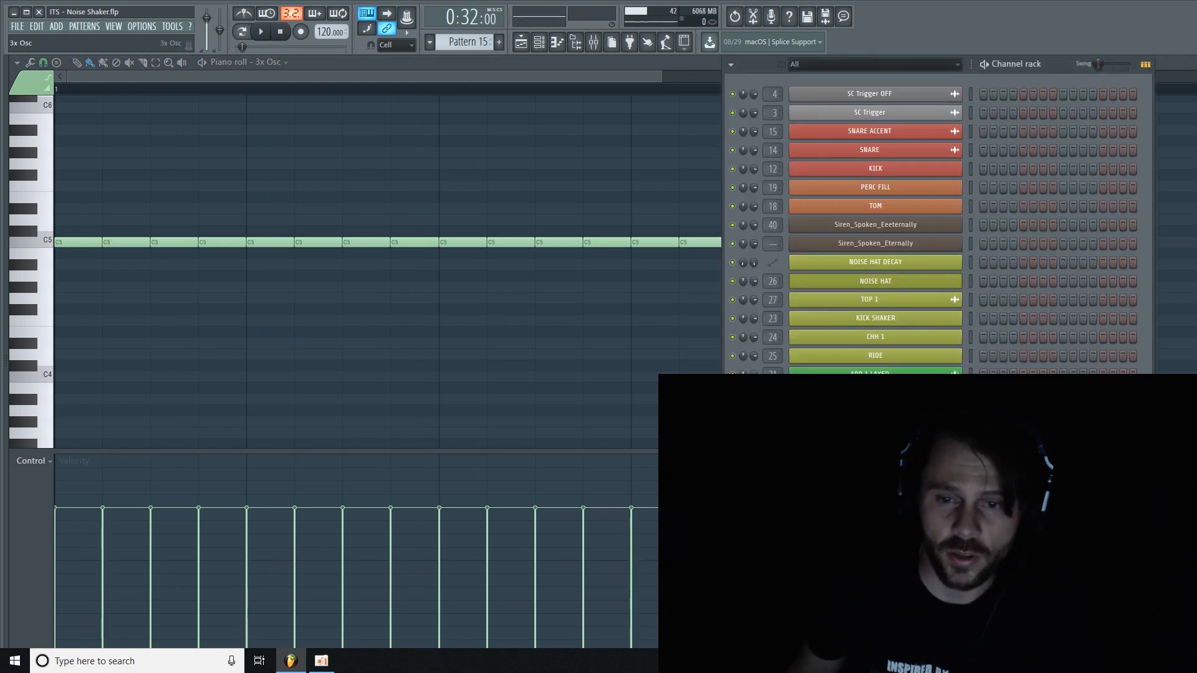
click(875, 281)
drag(246, 153, 347, 121)
click(214, 167)
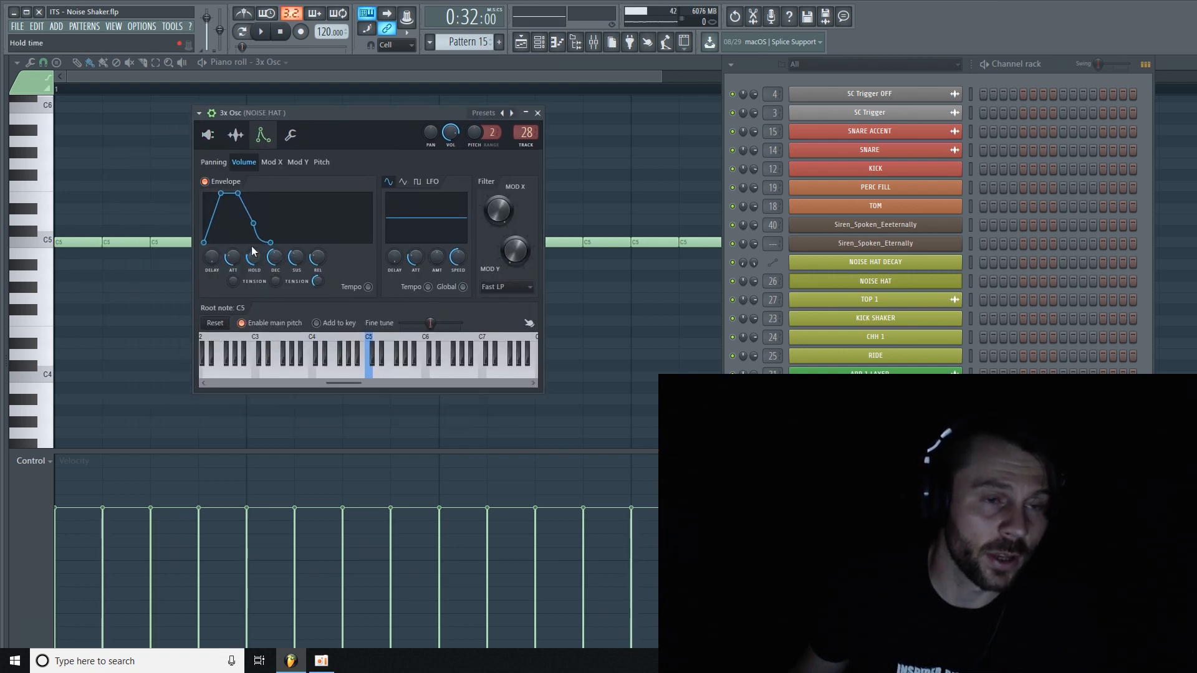
drag(235, 260, 235, 282)
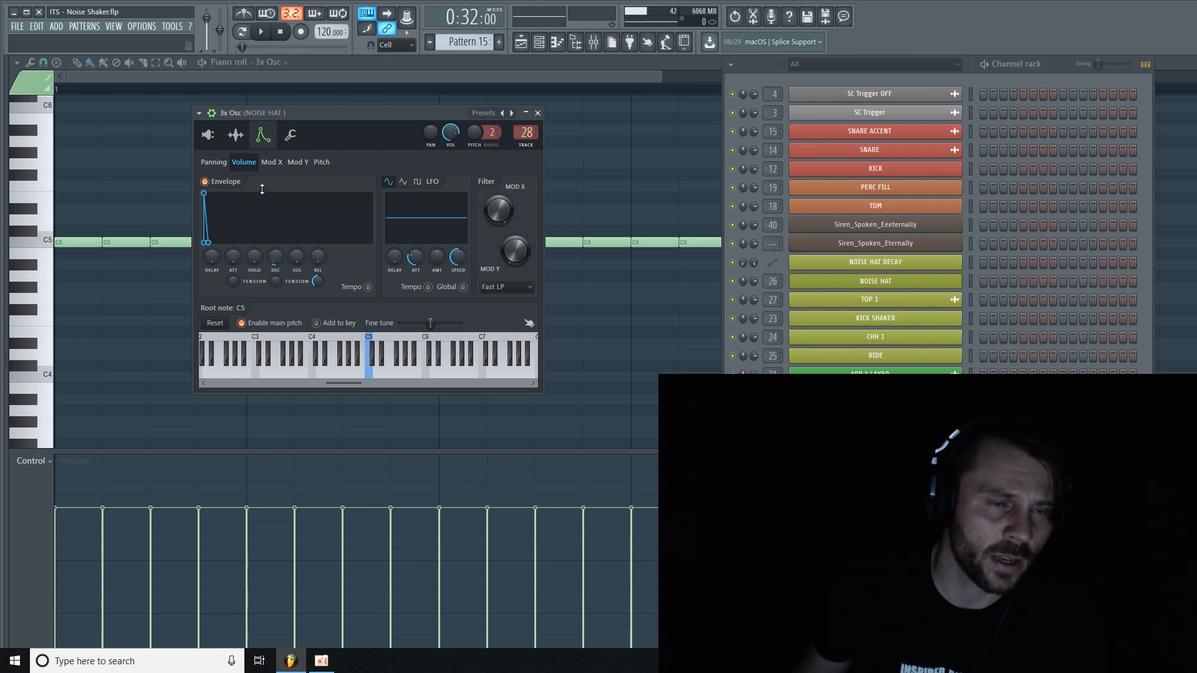
drag(316, 115, 334, 113)
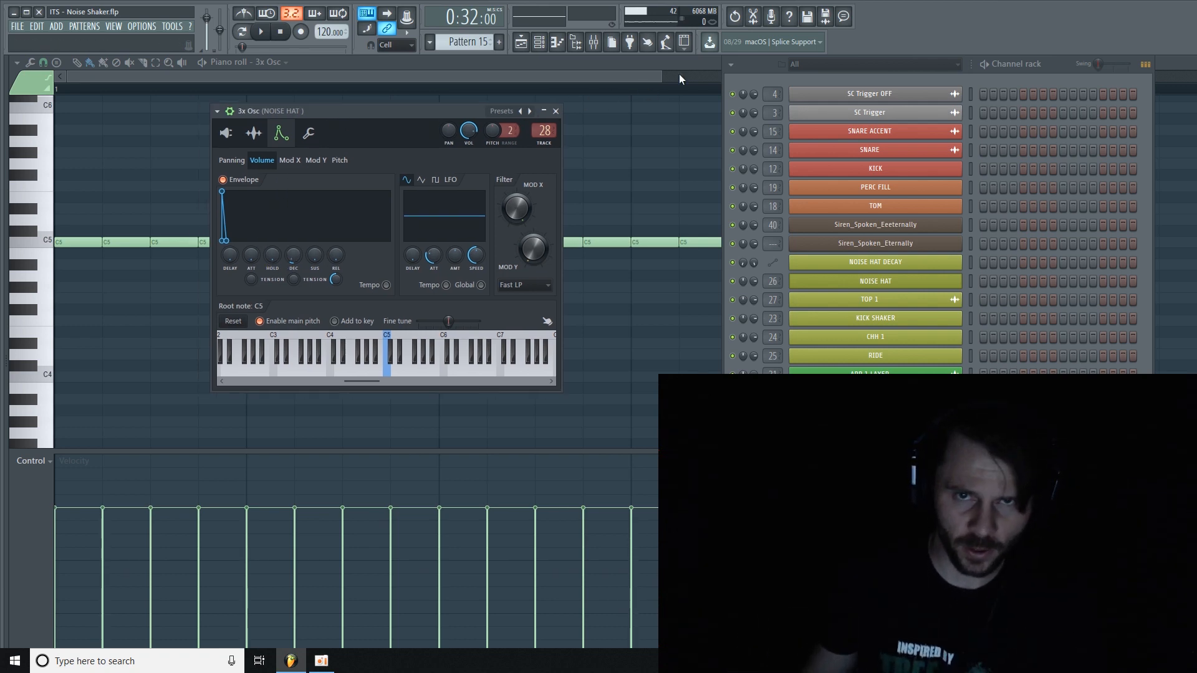
drag(769, 63, 776, 85)
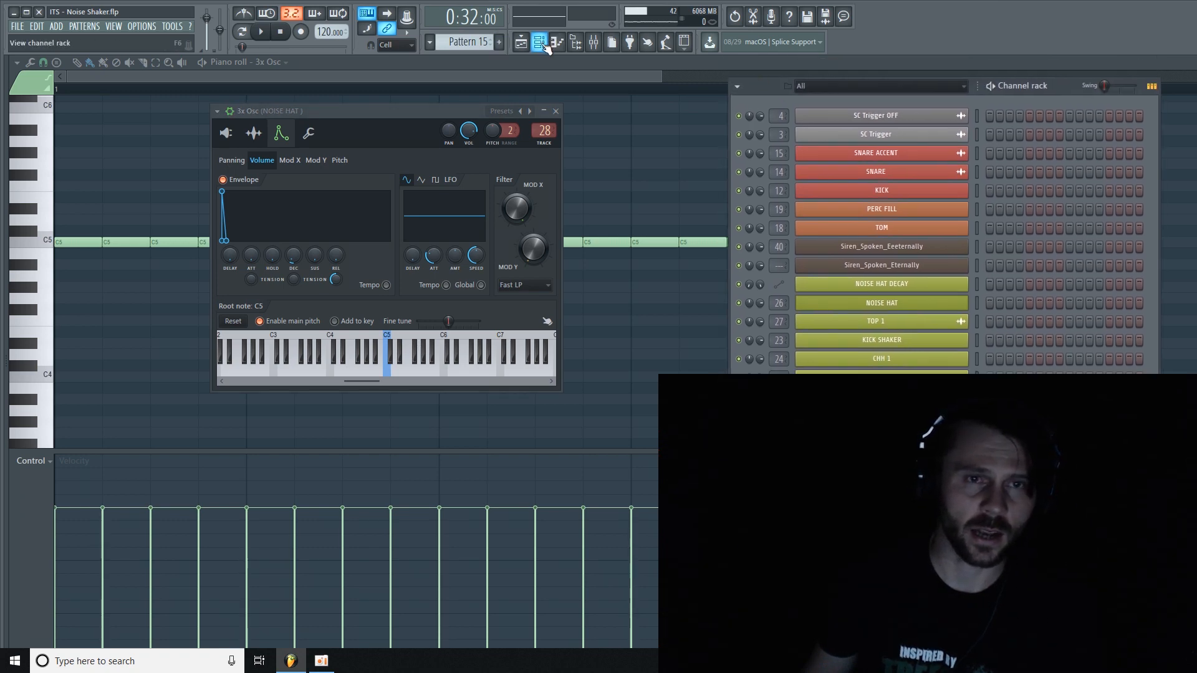
click(541, 44)
- Fine-tune the volume envelope during playback, raising the attack slightly and keeping the decay very short
drag(375, 114, 550, 83)
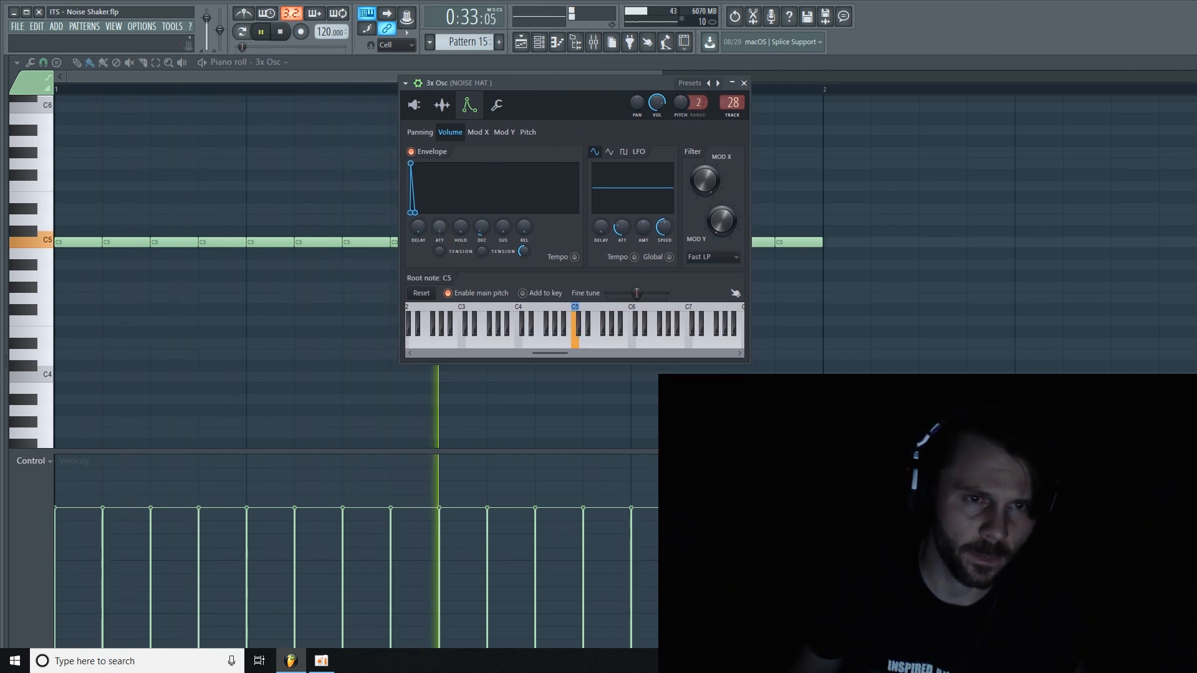
mouse_move(439, 227)
mouse_down()
mouse_move(440, 198)
mouse_move(439, 226)
mouse_up()
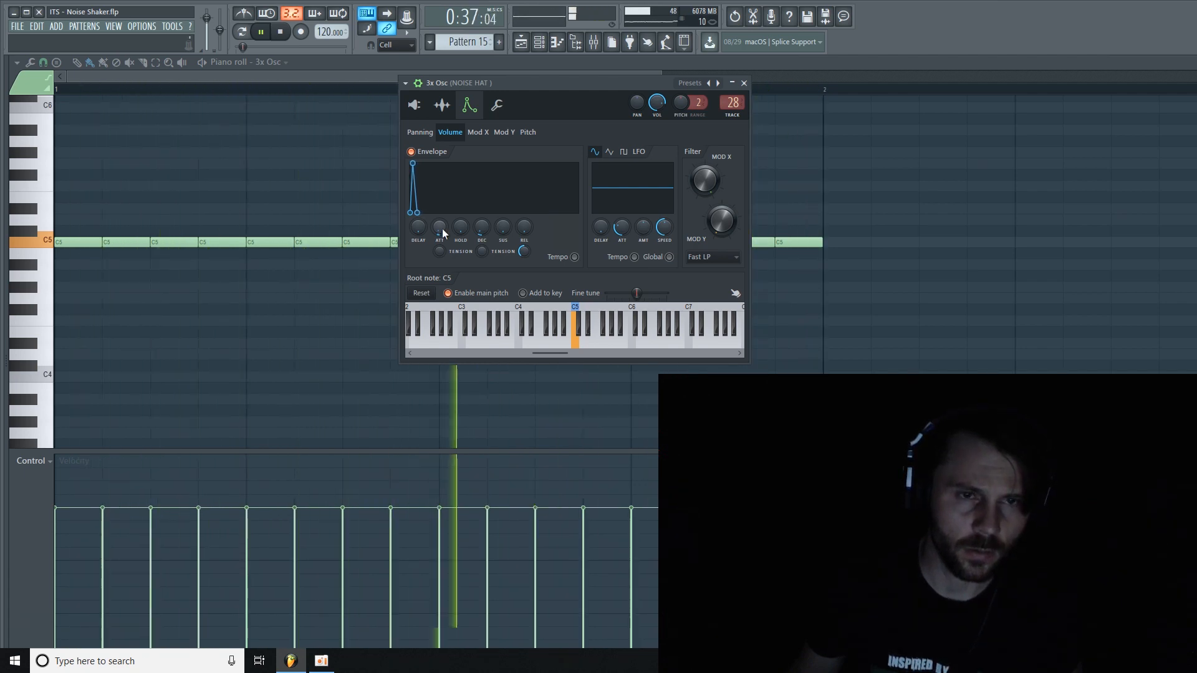
drag(441, 228, 440, 228)
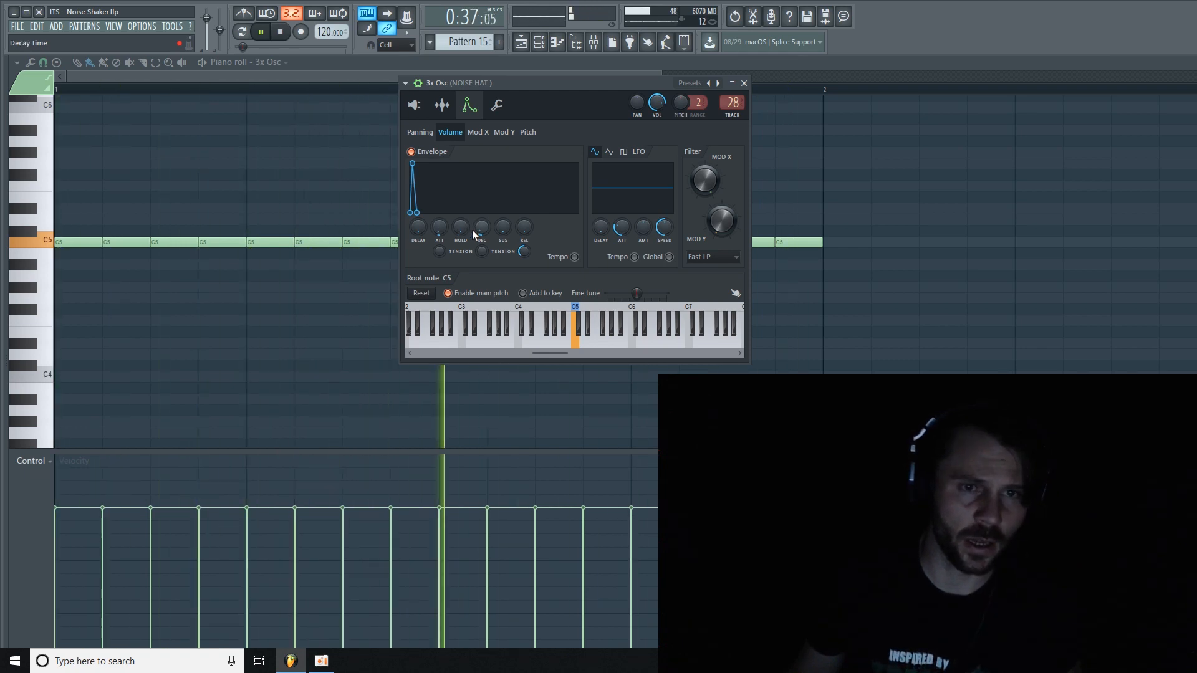
drag(482, 228, 482, 219)
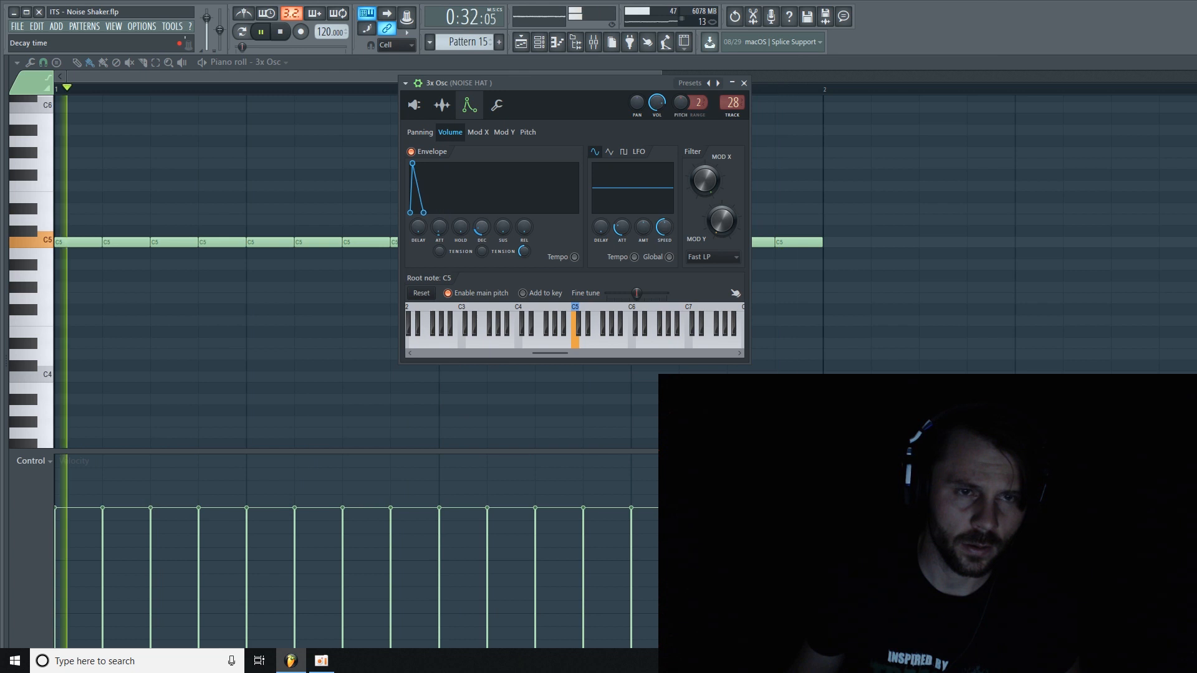
drag(482, 228, 482, 233)
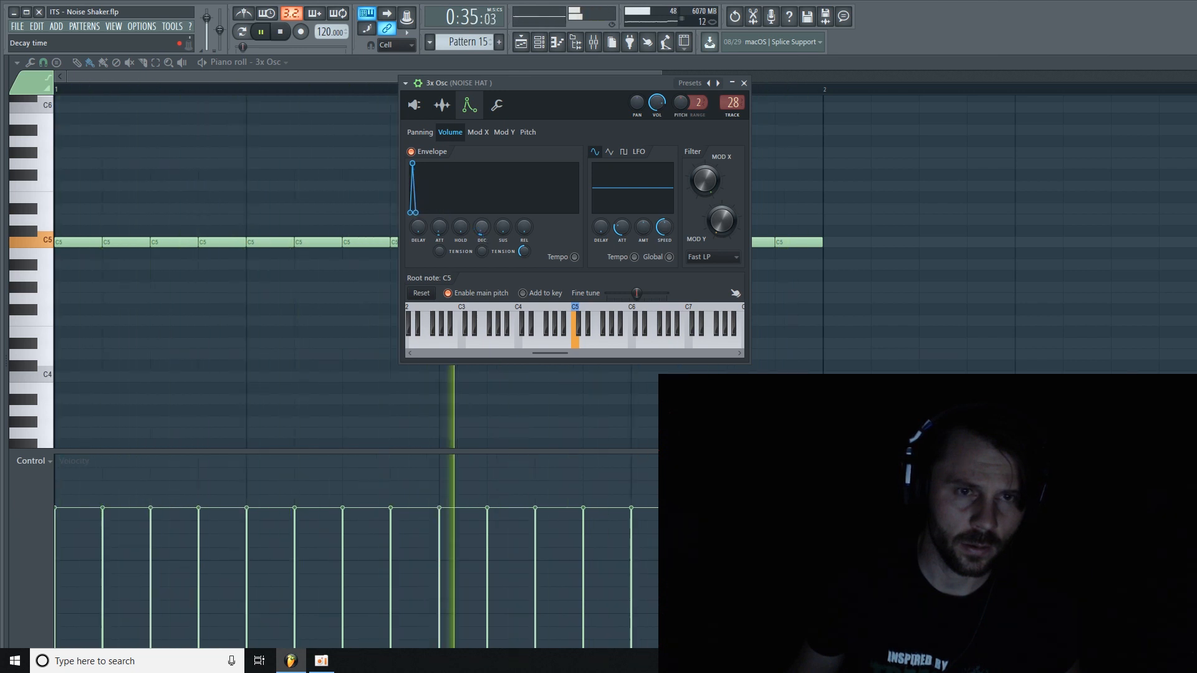
drag(483, 234, 483, 239)
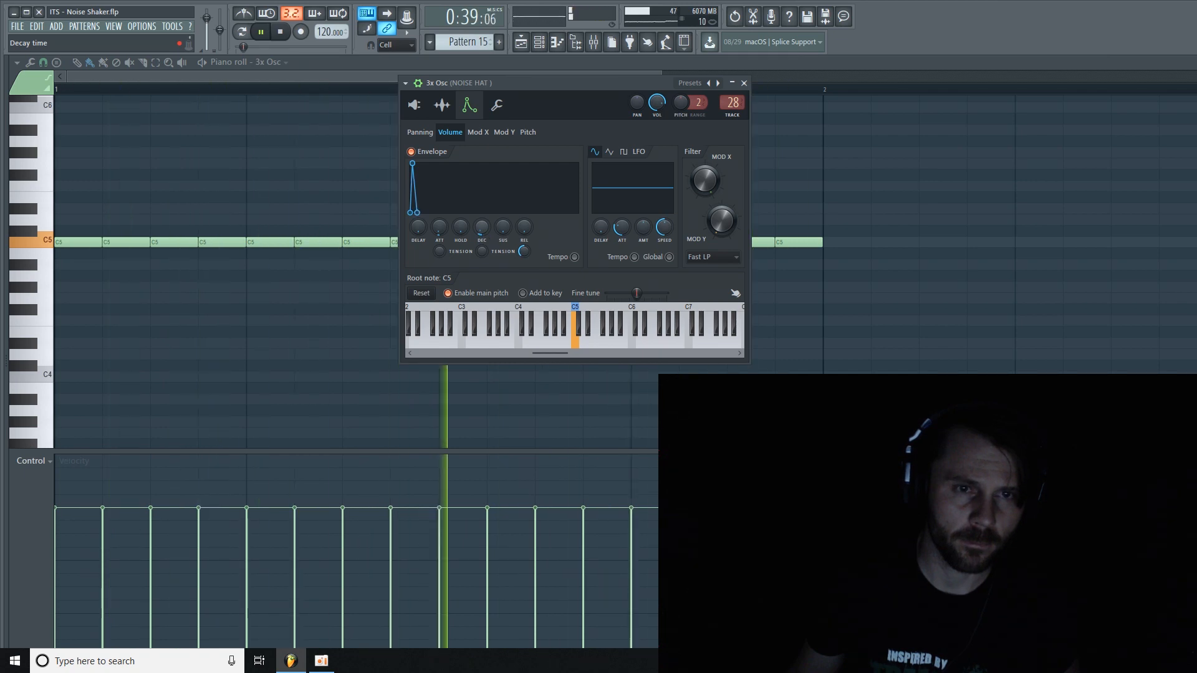
key(space)
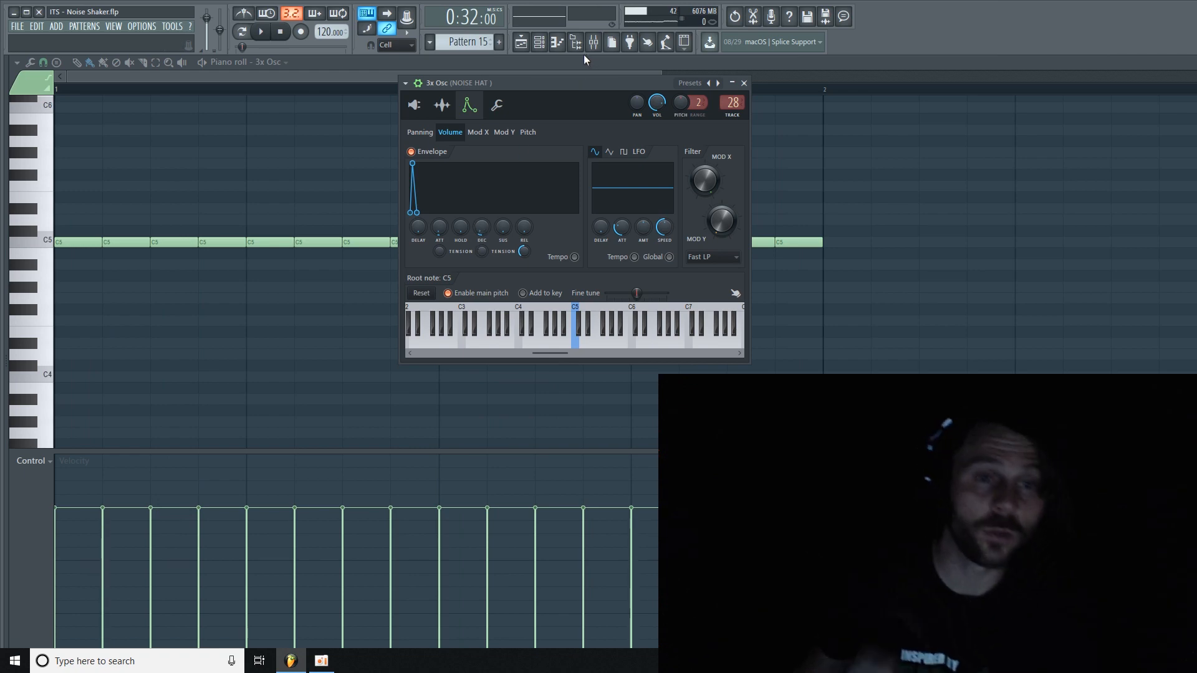
- Lower the velocity of the first, fifth, ninth and thirteenth C5 notes to about 55%
click(368, 74)
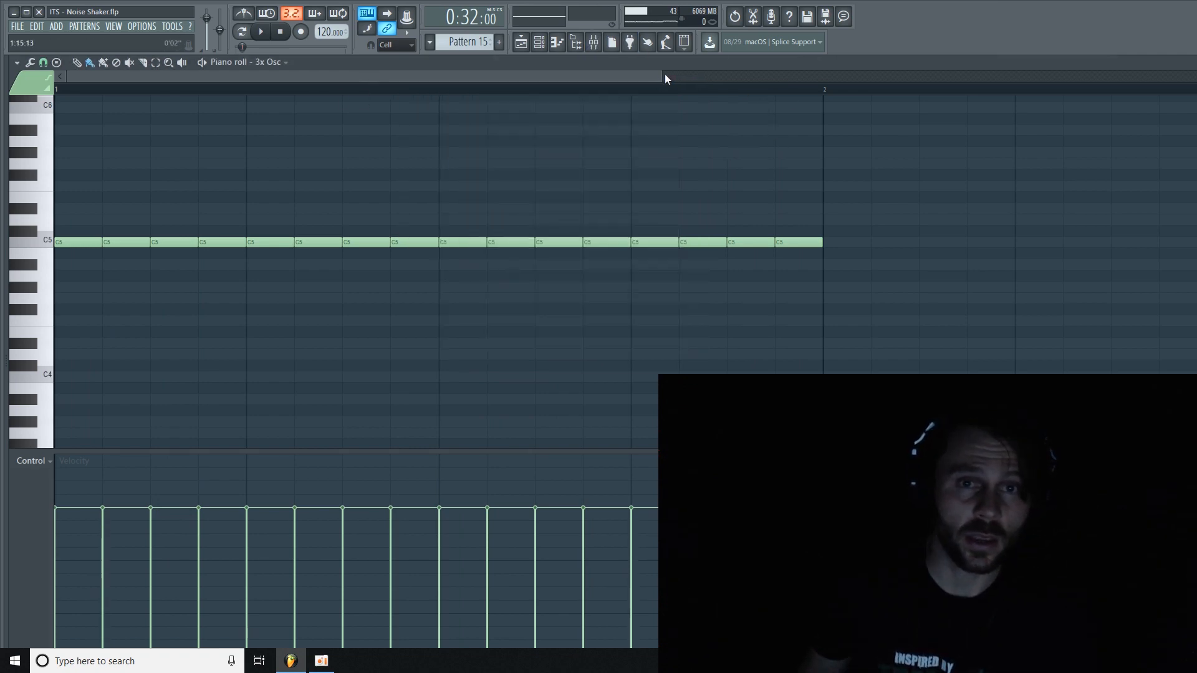
drag(665, 79, 668, 78)
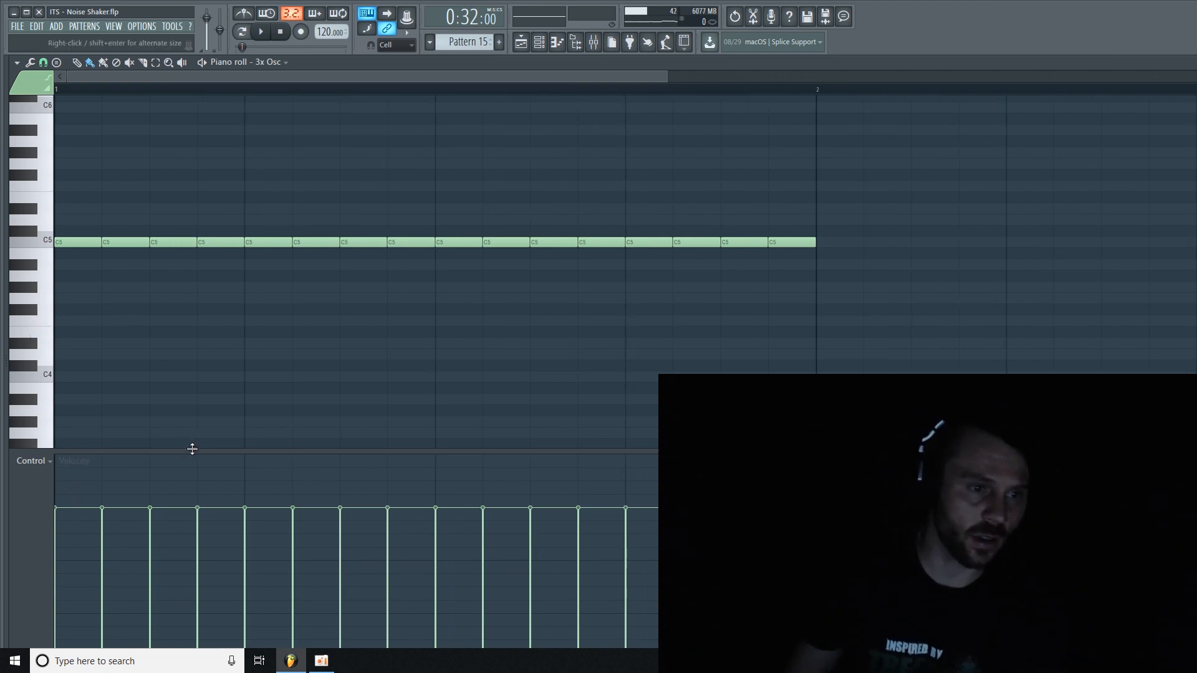
drag(192, 449, 187, 427)
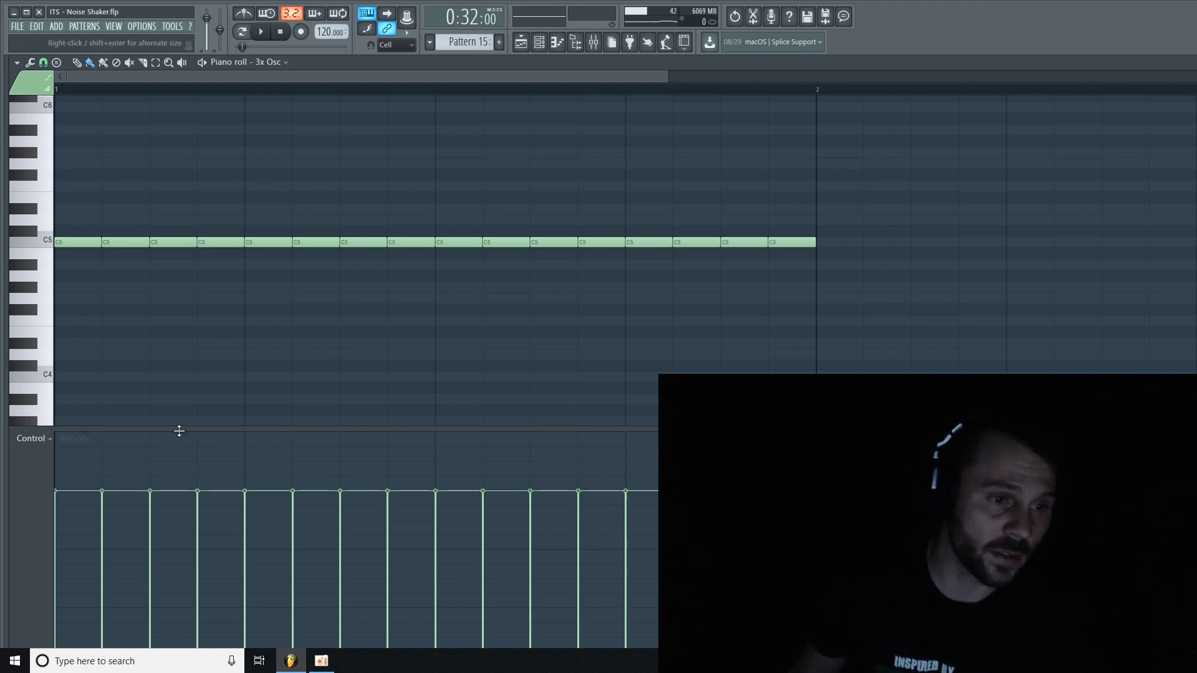
drag(179, 430, 190, 404)
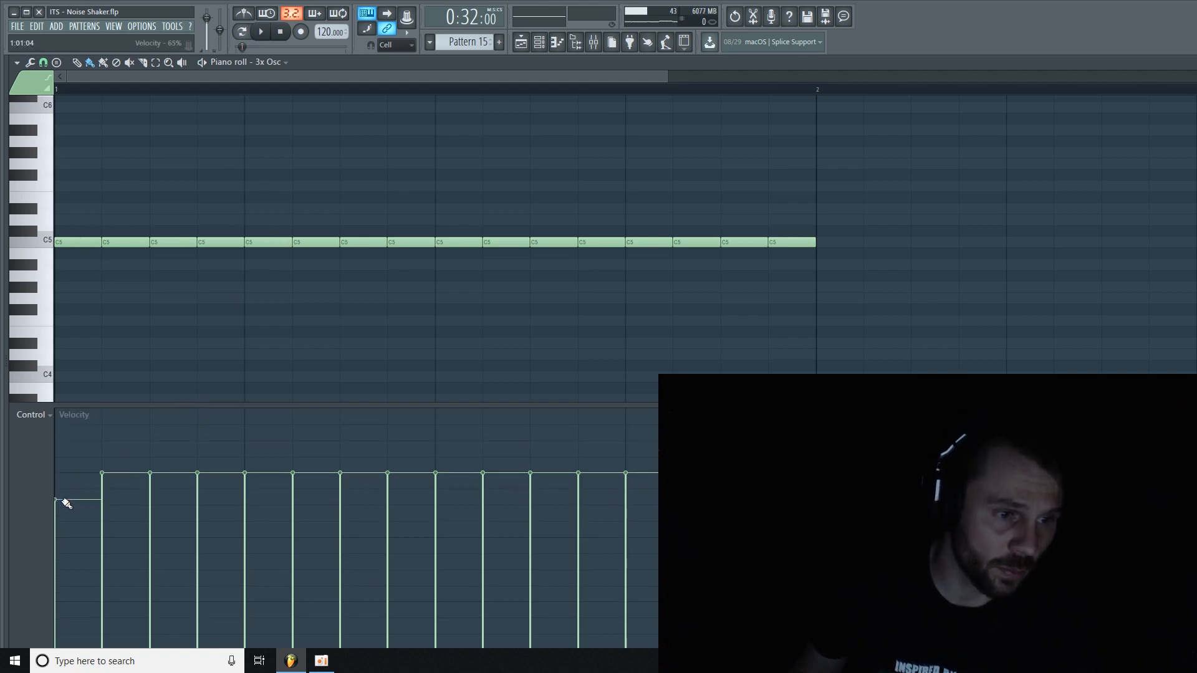
drag(237, 489, 239, 514)
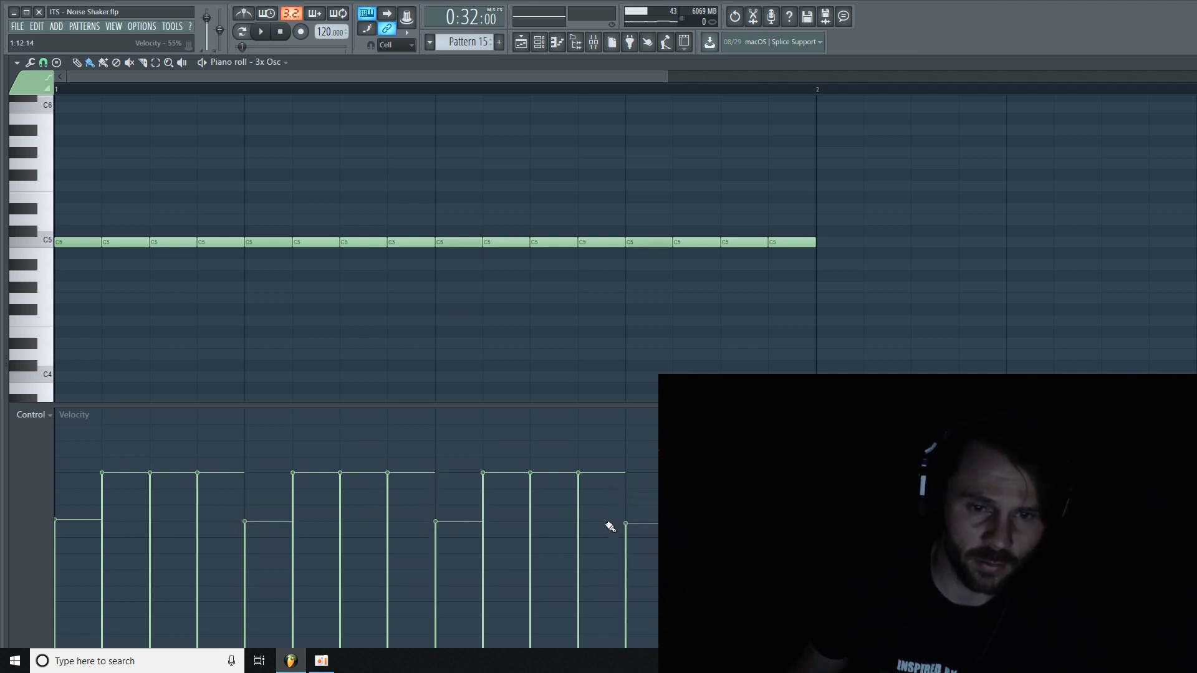
drag(391, 404, 381, 402)
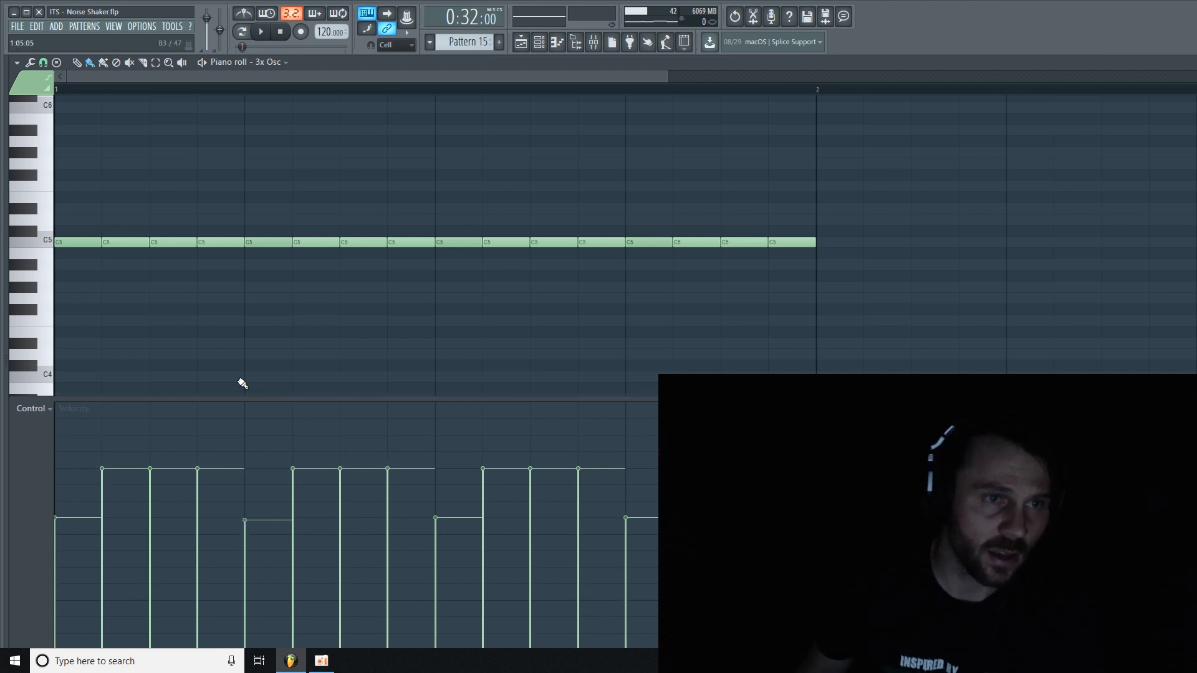
- Disable grid snapping in the piano roll and nudge every second C5 note of the bar slightly later
click(157, 63)
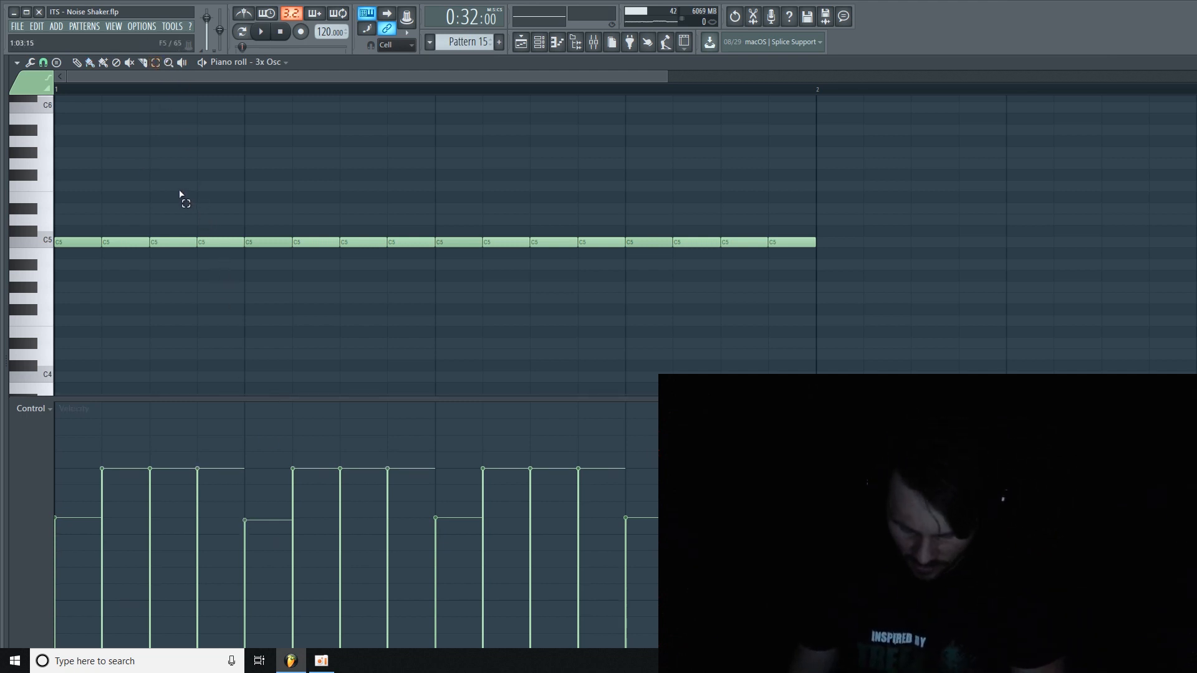
click(132, 244)
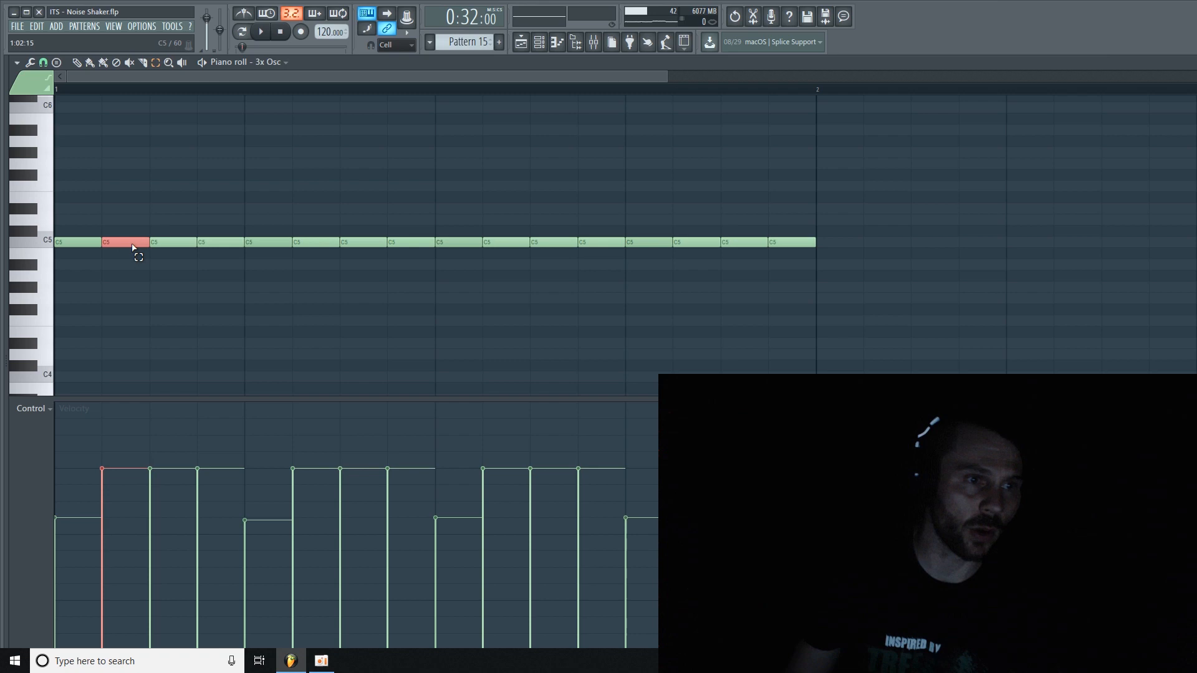
shift+click(209, 243)
shift+click(304, 245)
shift+click(395, 245)
shift+click(487, 245)
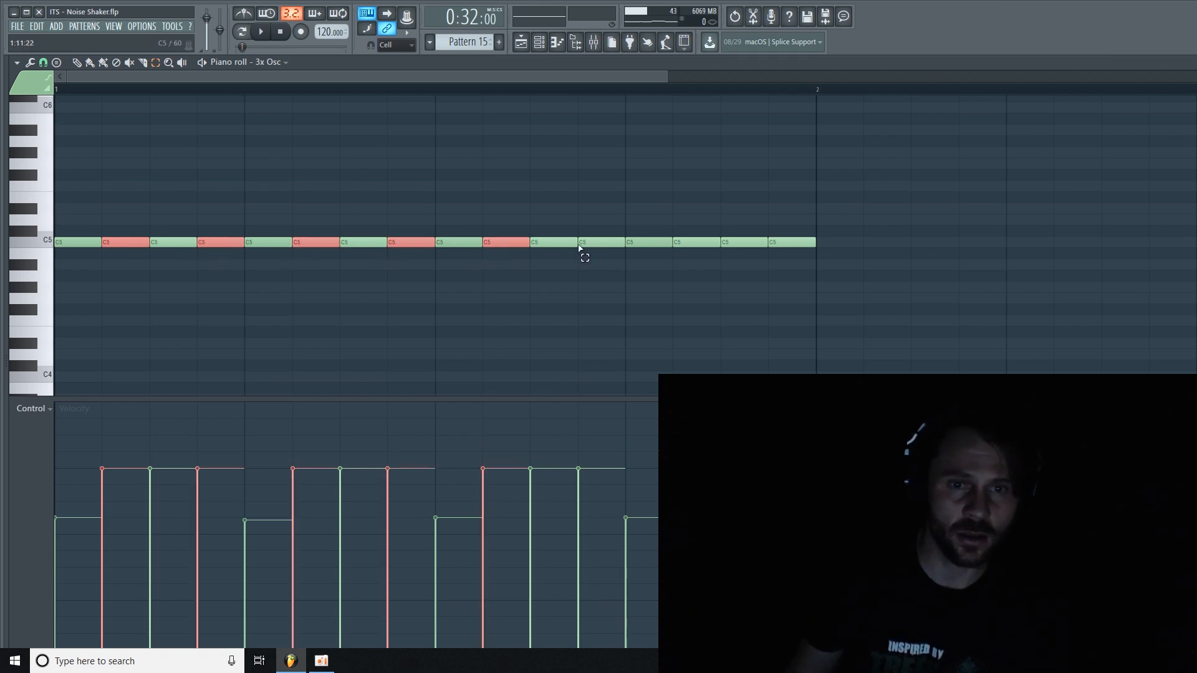
shift+click(583, 243)
shift+click(692, 243)
shift+click(780, 243)
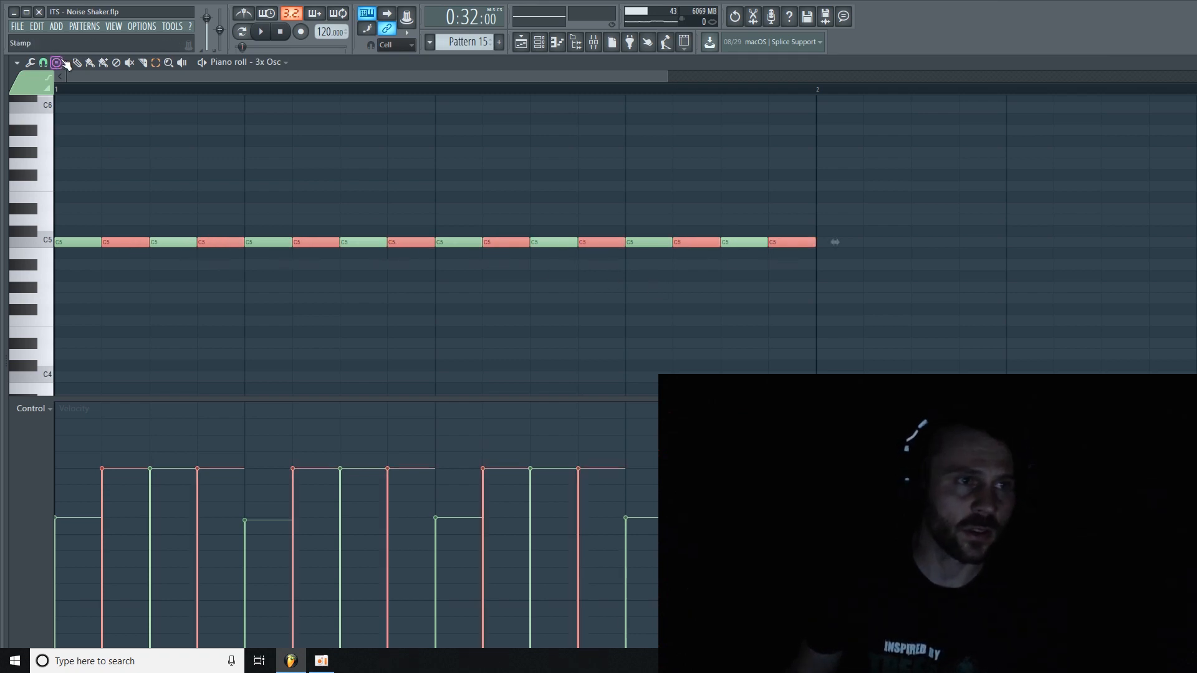
click(43, 62)
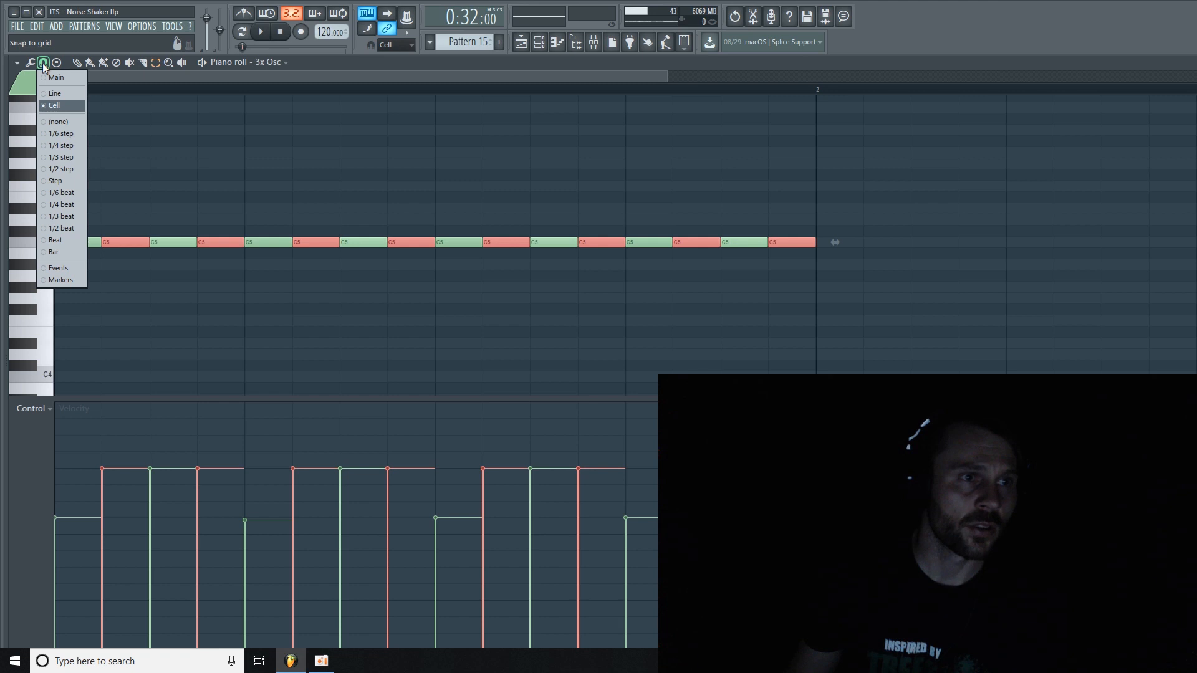
click(55, 121)
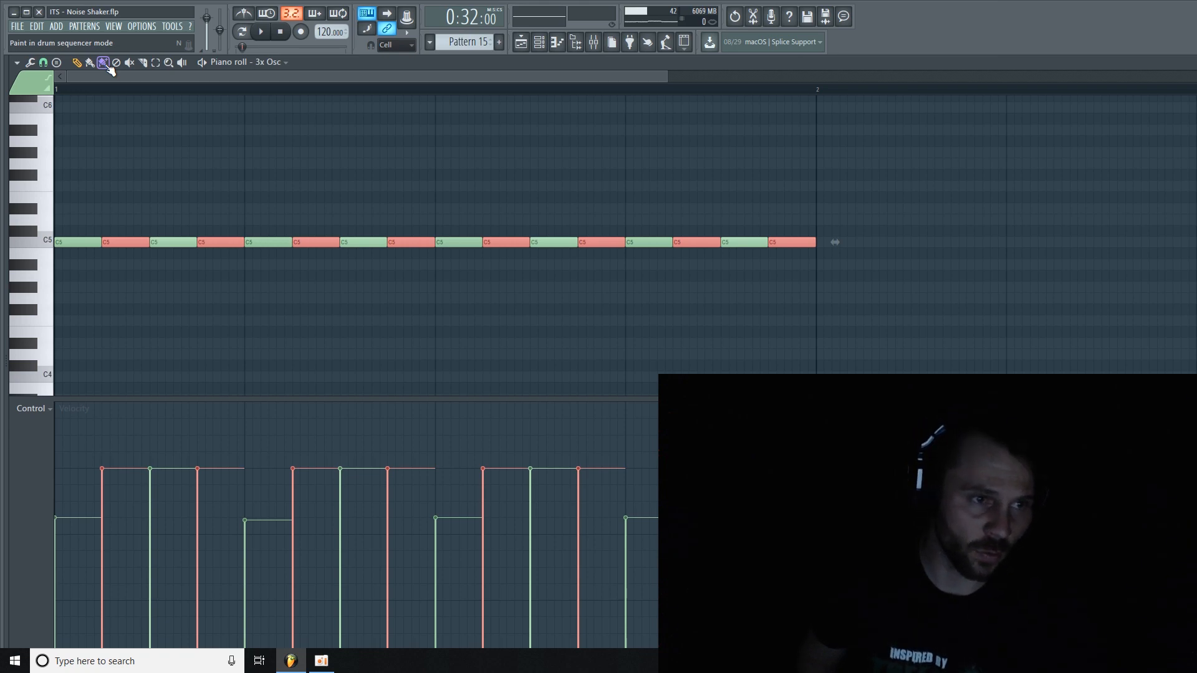
key(shift+Right)
key(shift+Right)
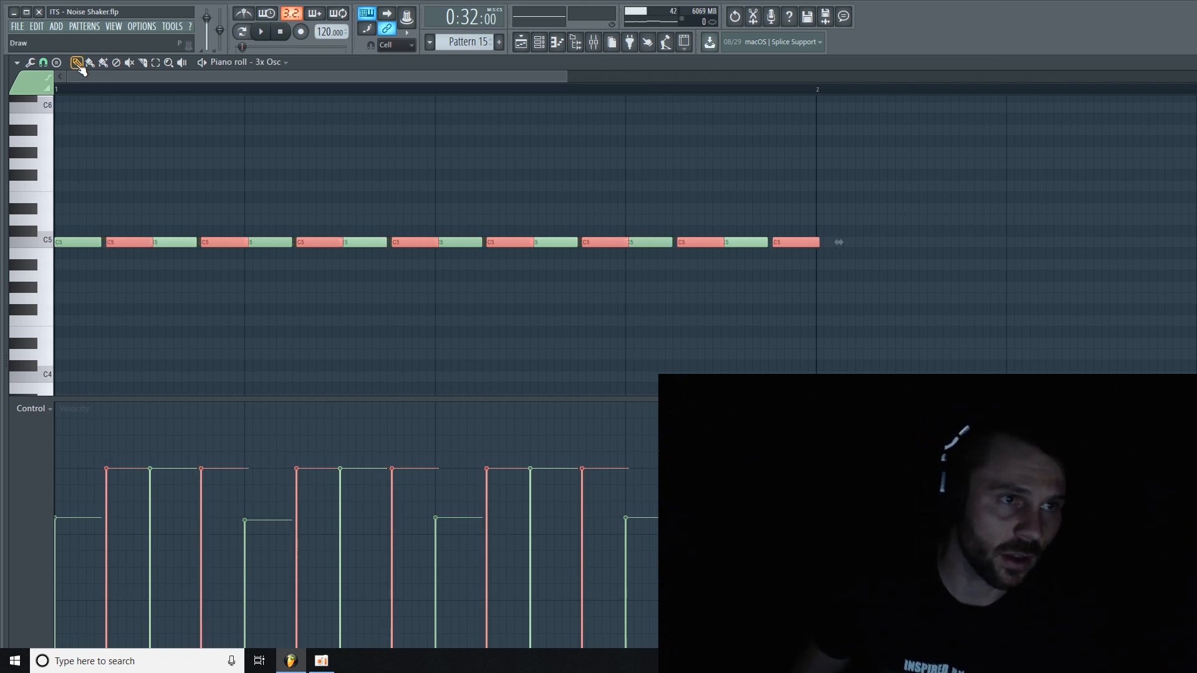
- Shorten the delayed C5 notes so they end before the following notes, and return the snap setting to Cell
drag(149, 242, 140, 250)
key(ctrl+d)
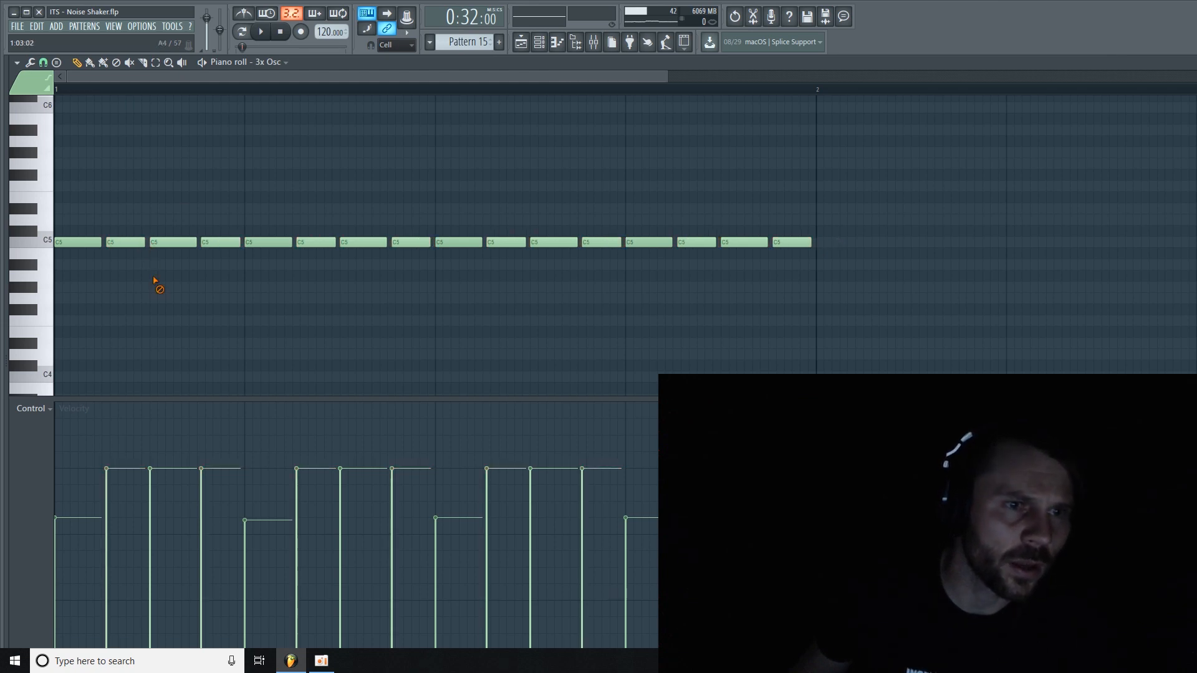
click(48, 66)
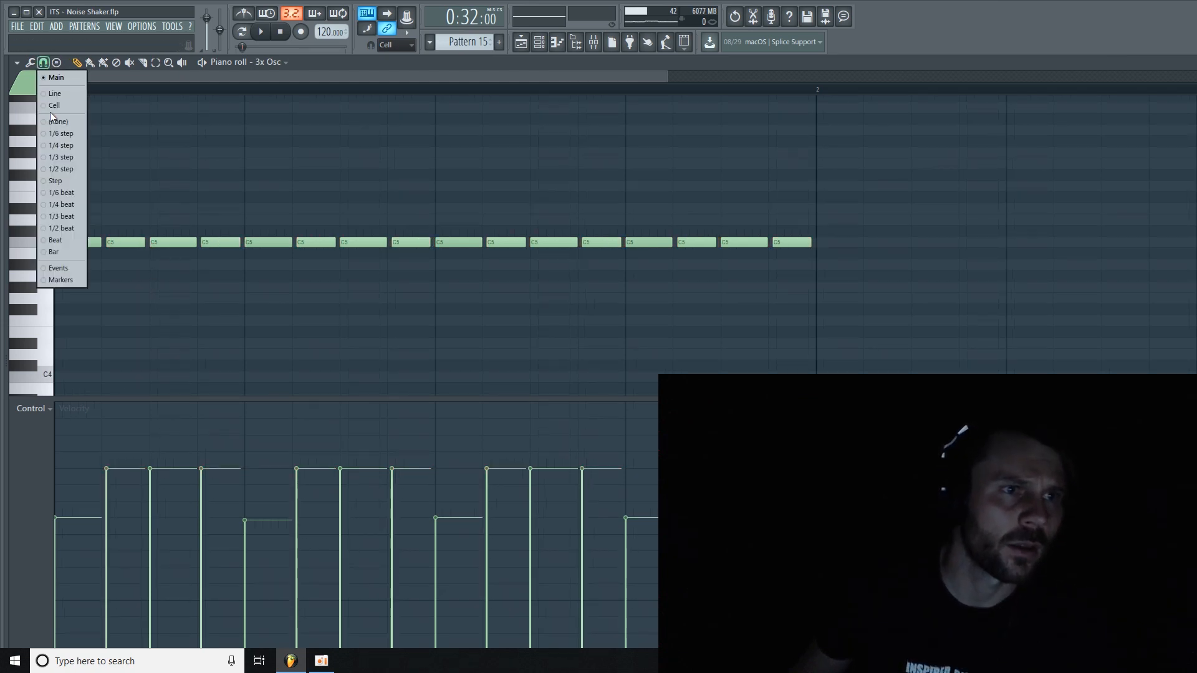
click(50, 107)
drag(664, 74, 706, 76)
key(space)
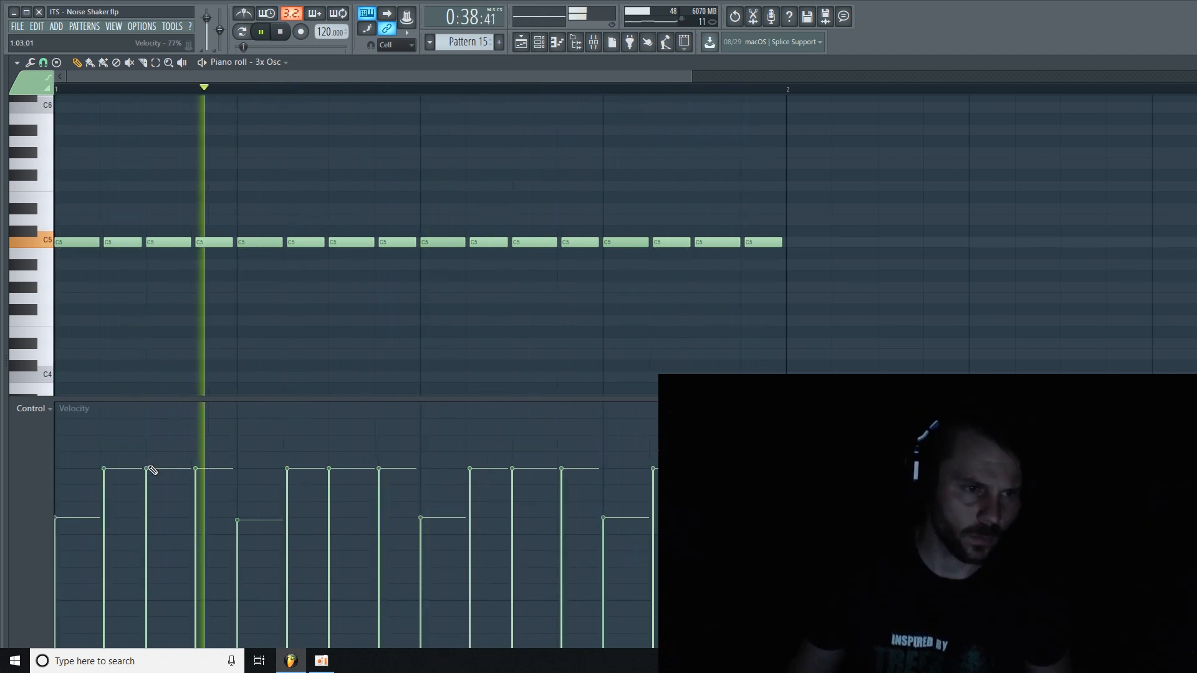
key(space)
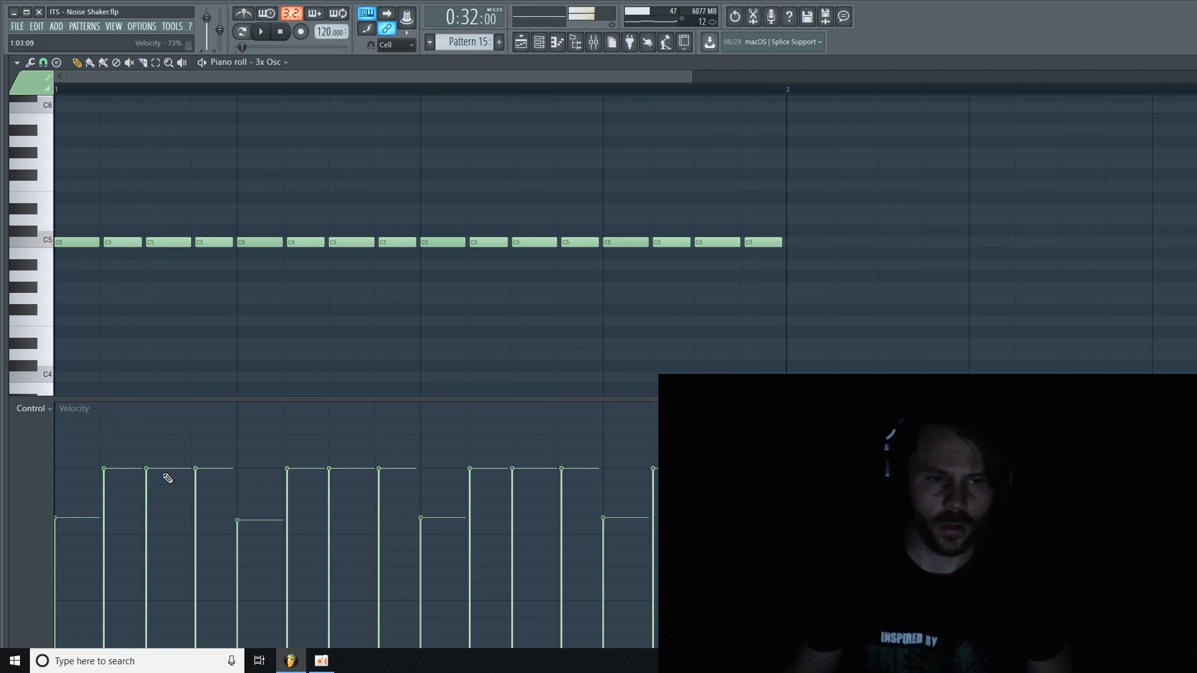
- Add Fruity Parametric EQ 2 to the first effect slot of the NOISE HAT mixer track
click(521, 42)
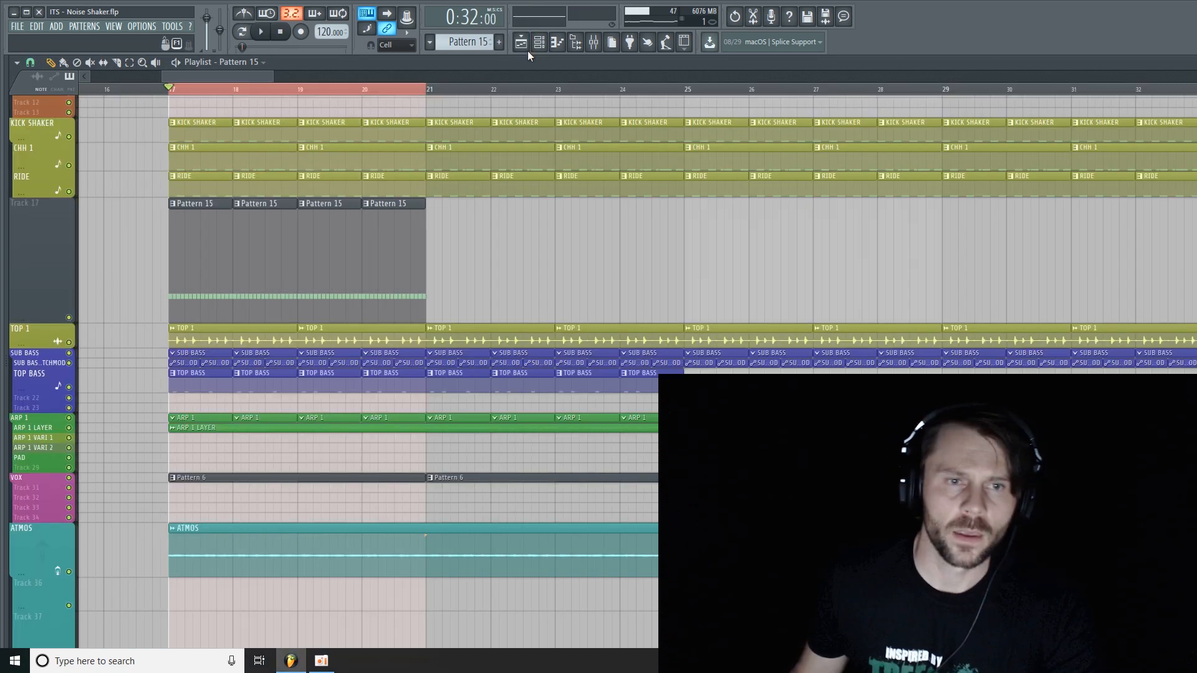
click(593, 42)
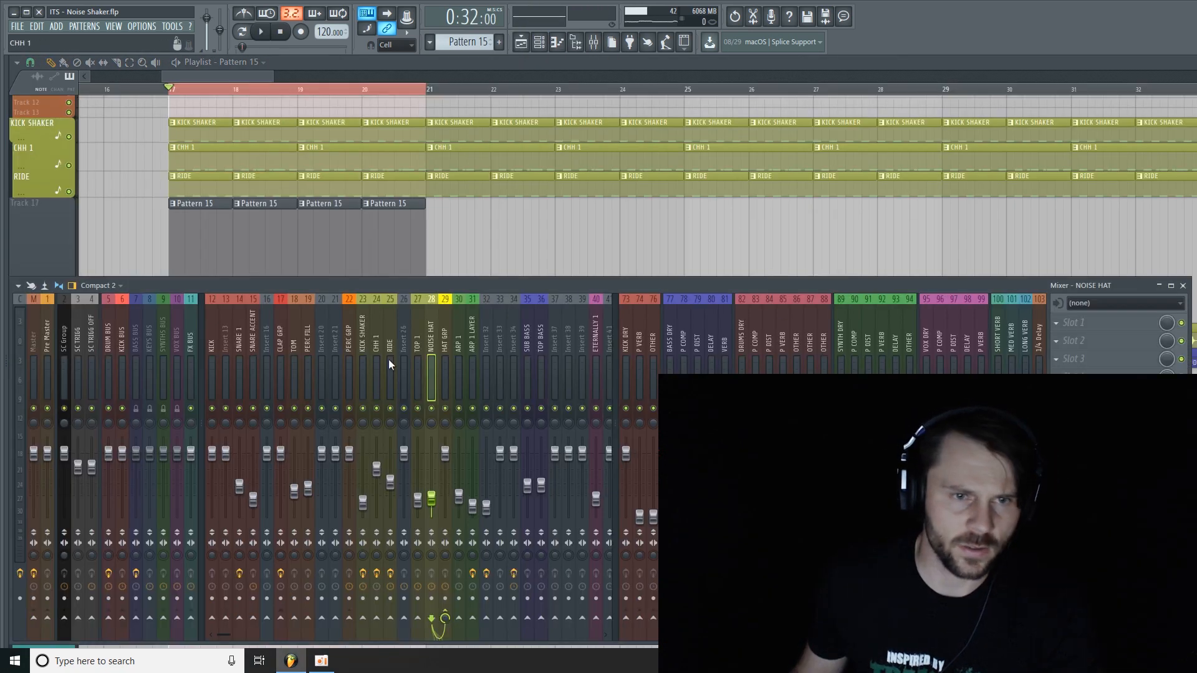
click(1109, 331)
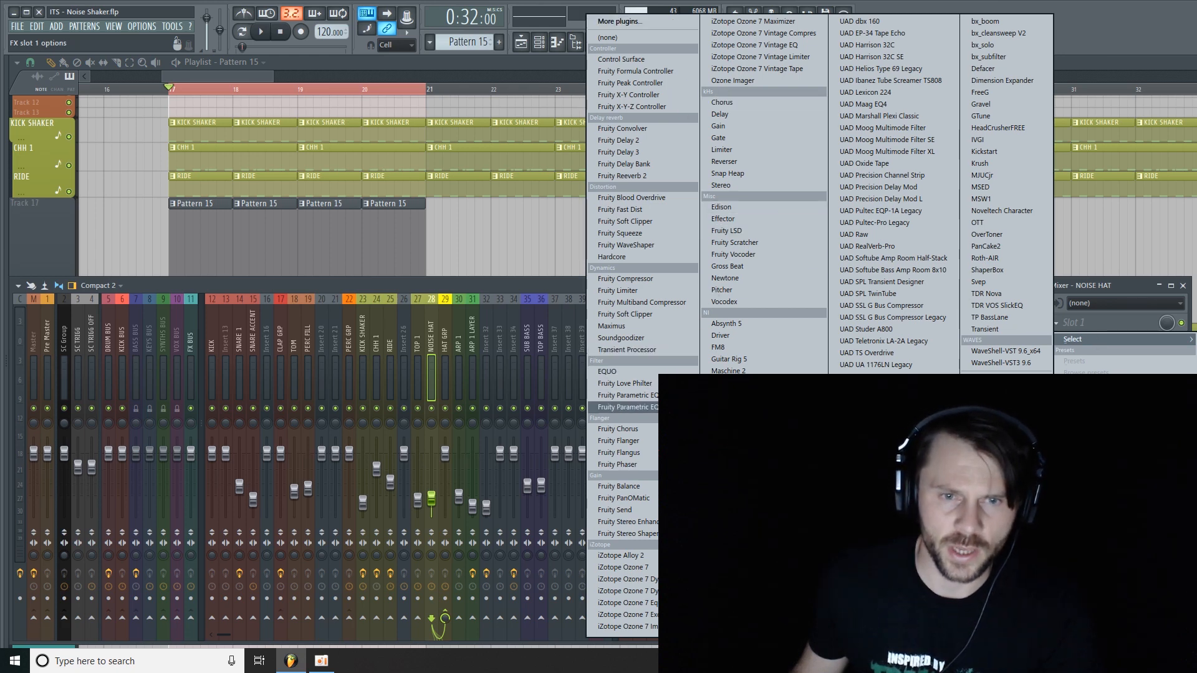
click(621, 406)
drag(308, 80, 320, 108)
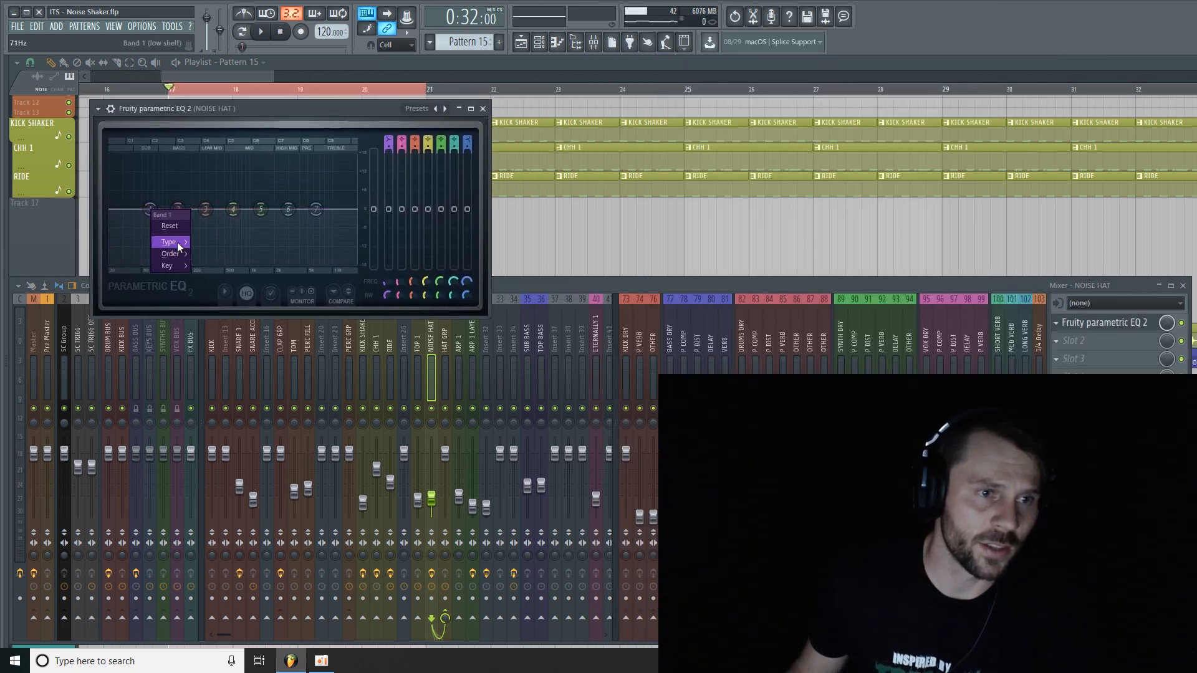
- Turn EQ band 1 into a high-pass filter and raise its cutoff to around band 5 while checking it in playback
mouse_move(178, 247)
click(230, 280)
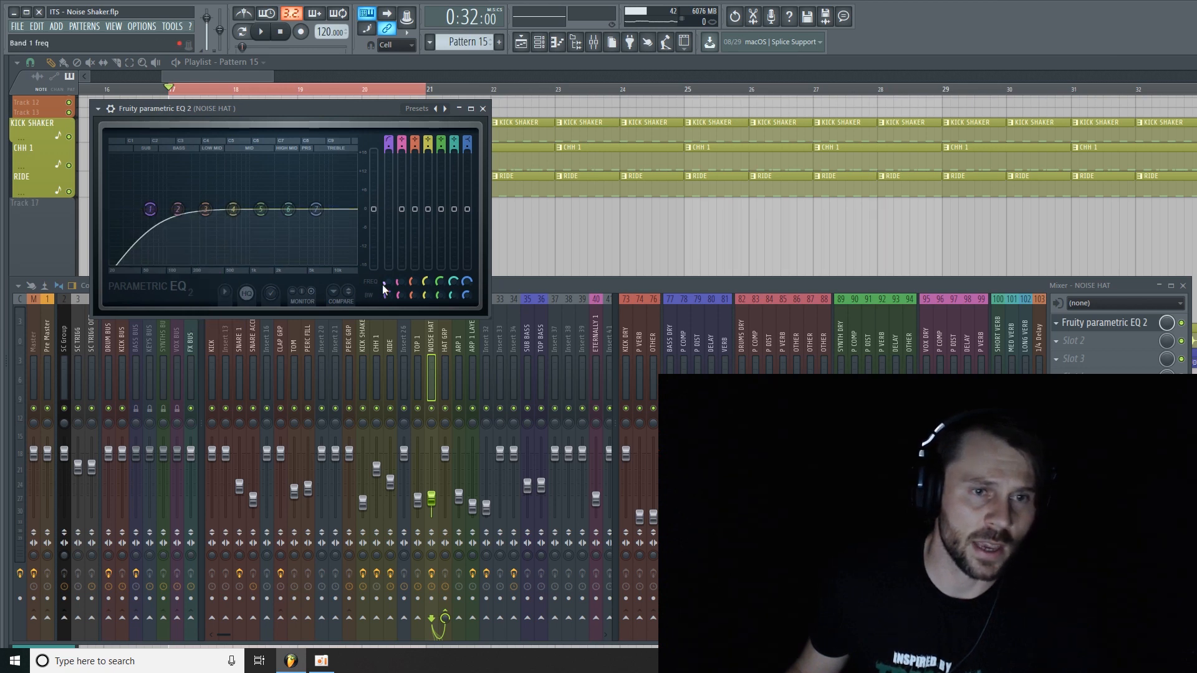
drag(154, 209, 264, 209)
key(space)
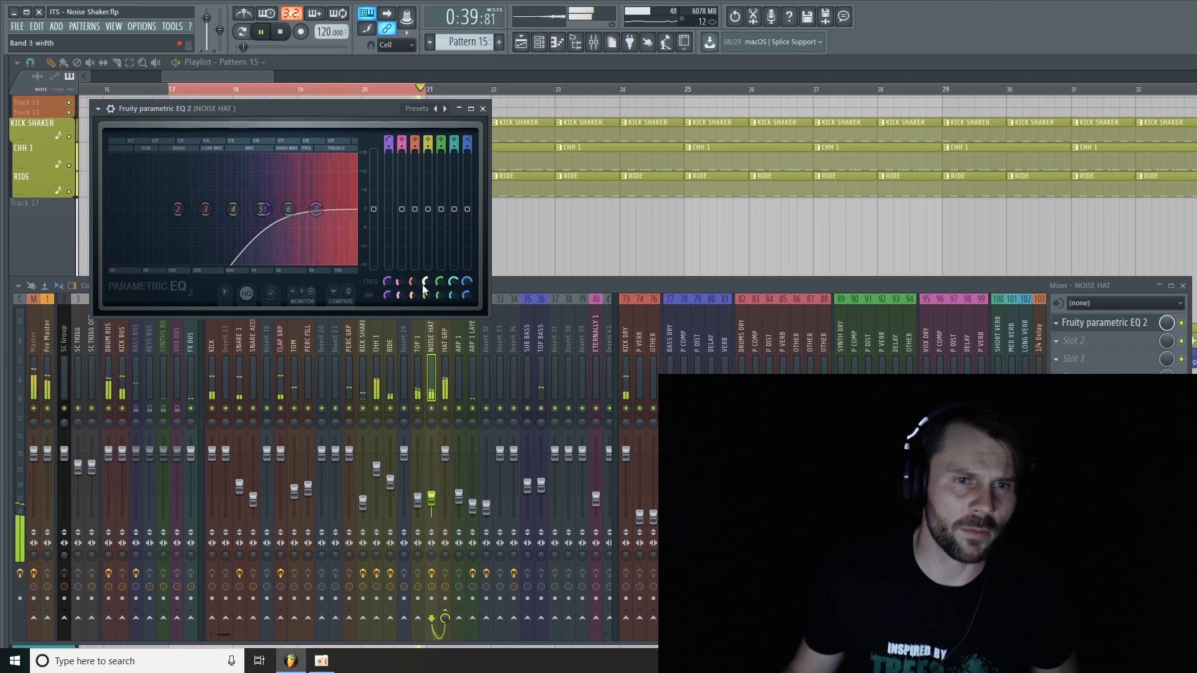
click(550, 282)
key(space)
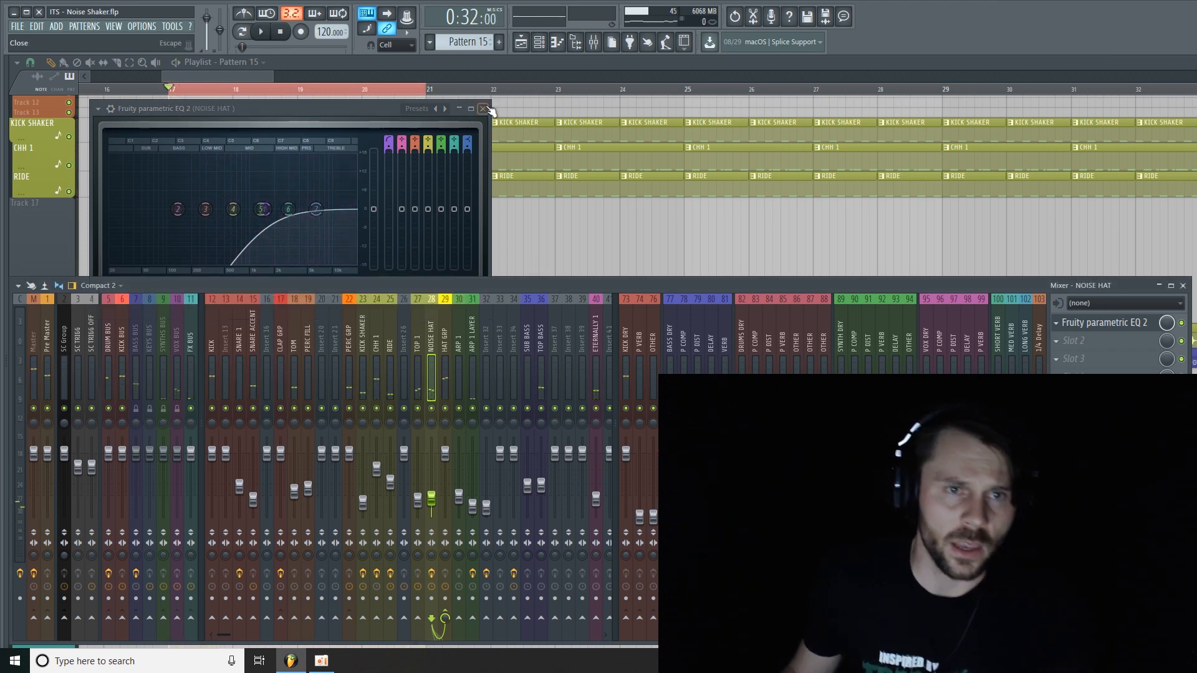
click(483, 109)
- Add Fruity Flanger to the second effect slot of NOISE HAT and load its DistoChorus preset
click(1088, 341)
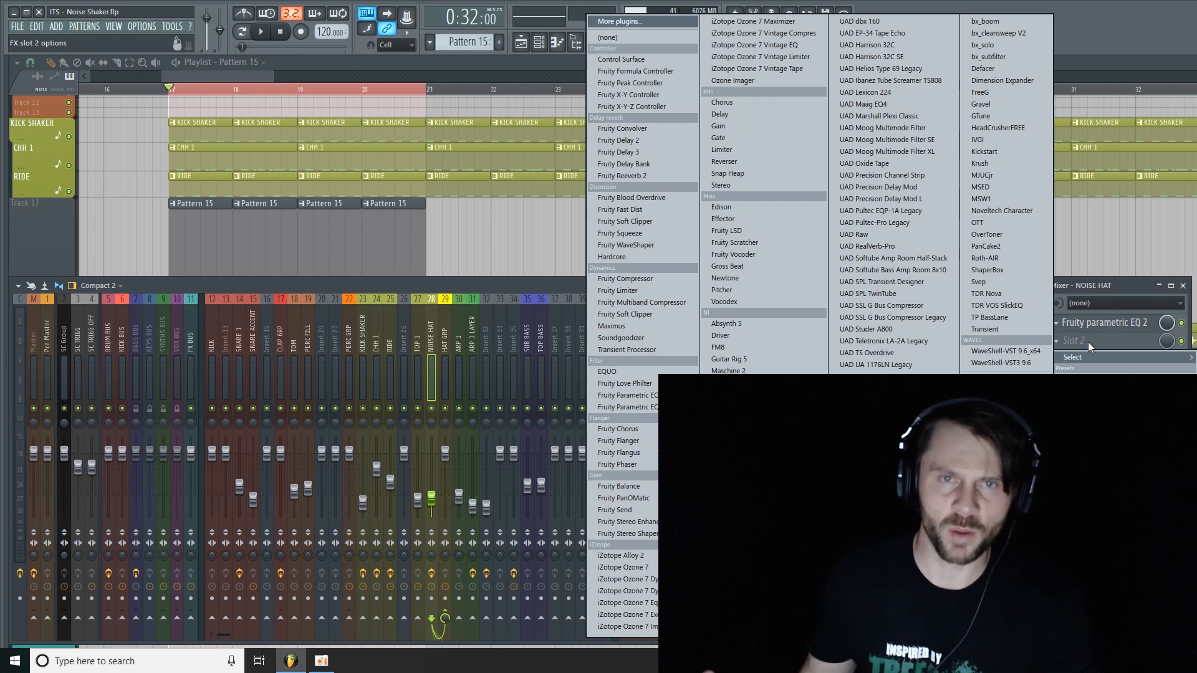
click(653, 444)
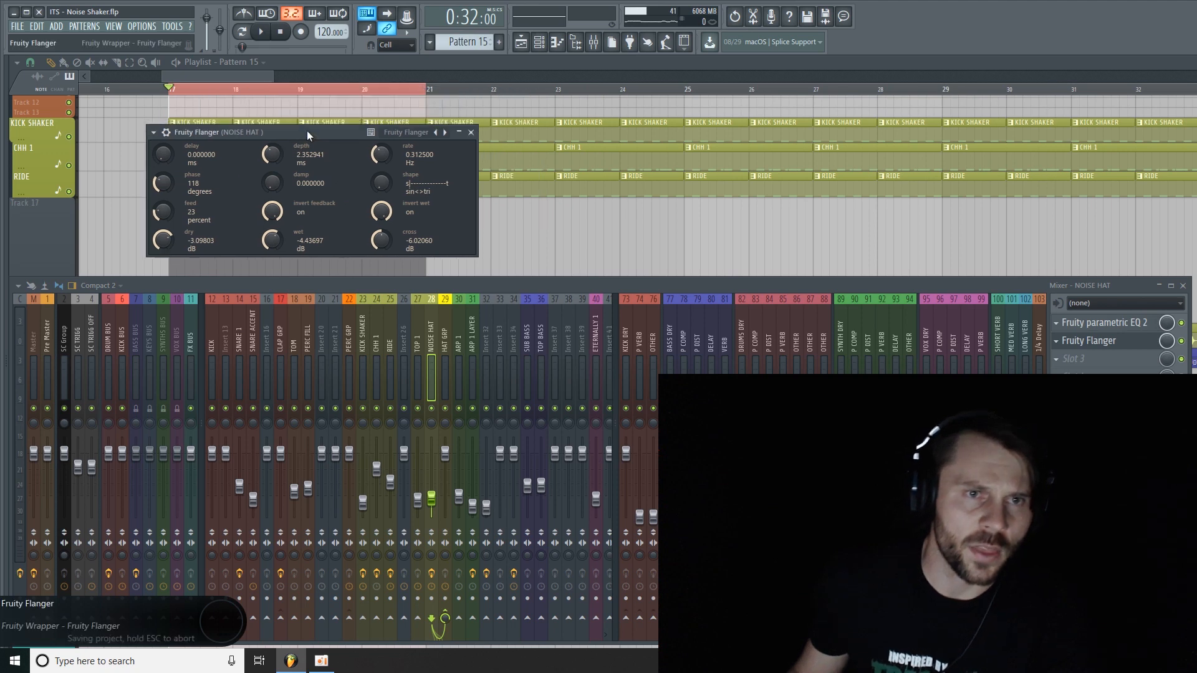
click(416, 132)
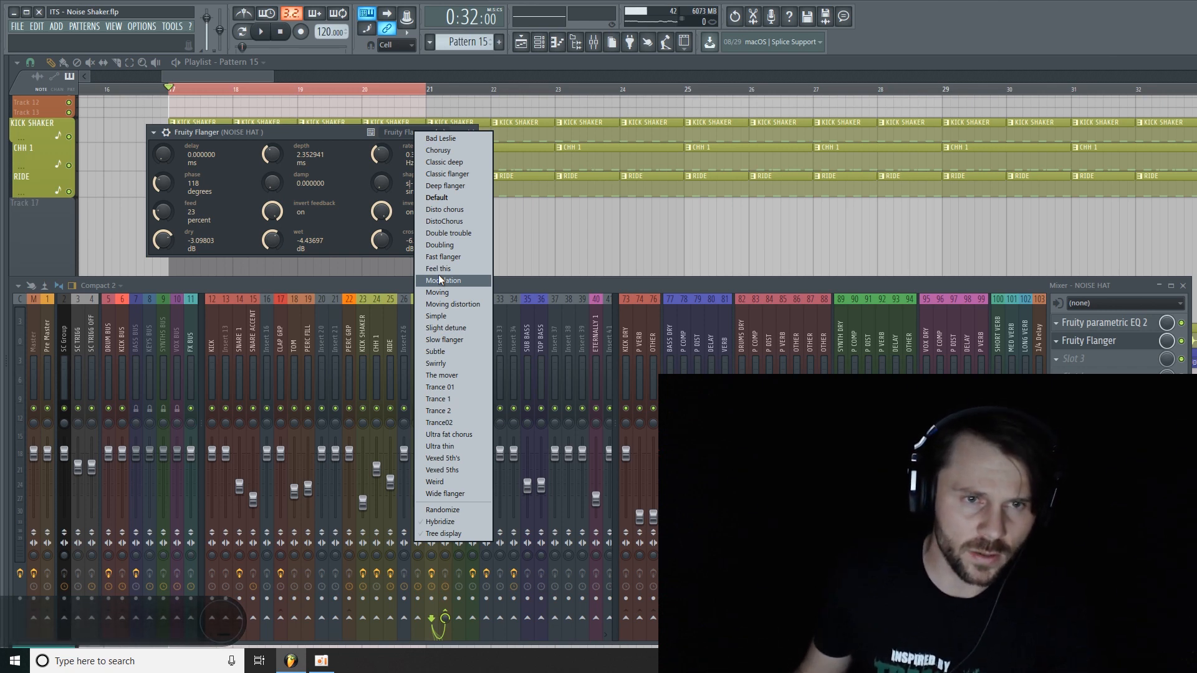
click(462, 221)
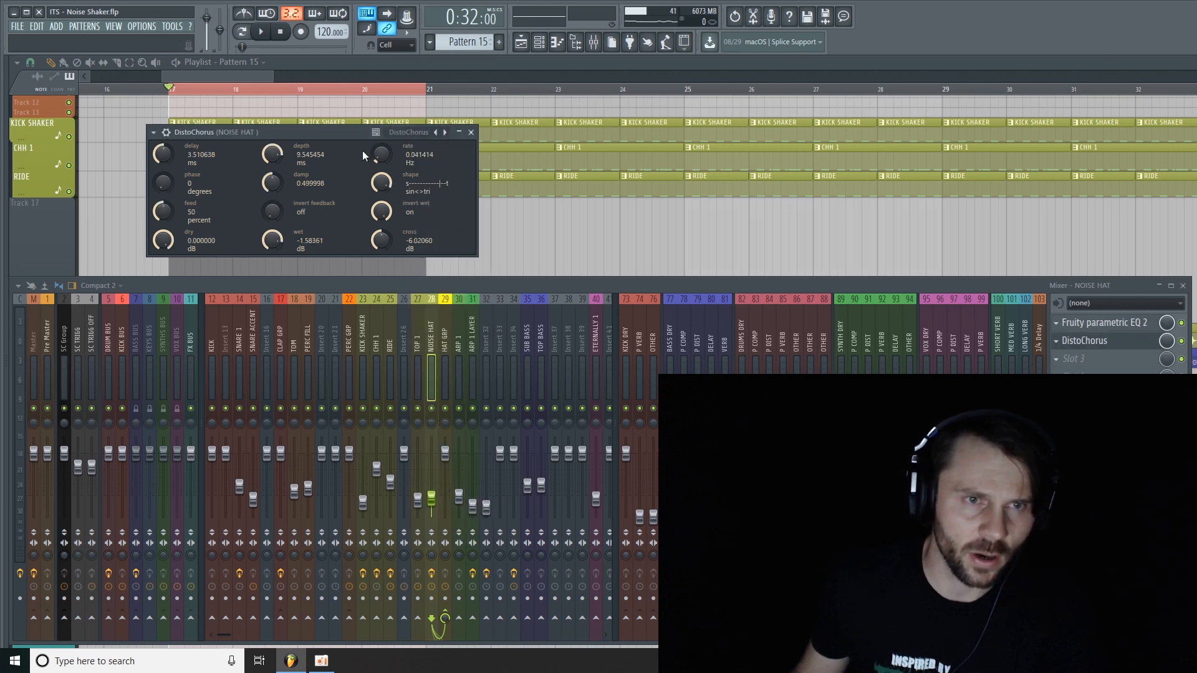
- During playback, lower the DistoChorus wet level to about -9.9 dB and the NOISE HAT fader to about -21.2 dB
drag(312, 129, 365, 137)
key(space)
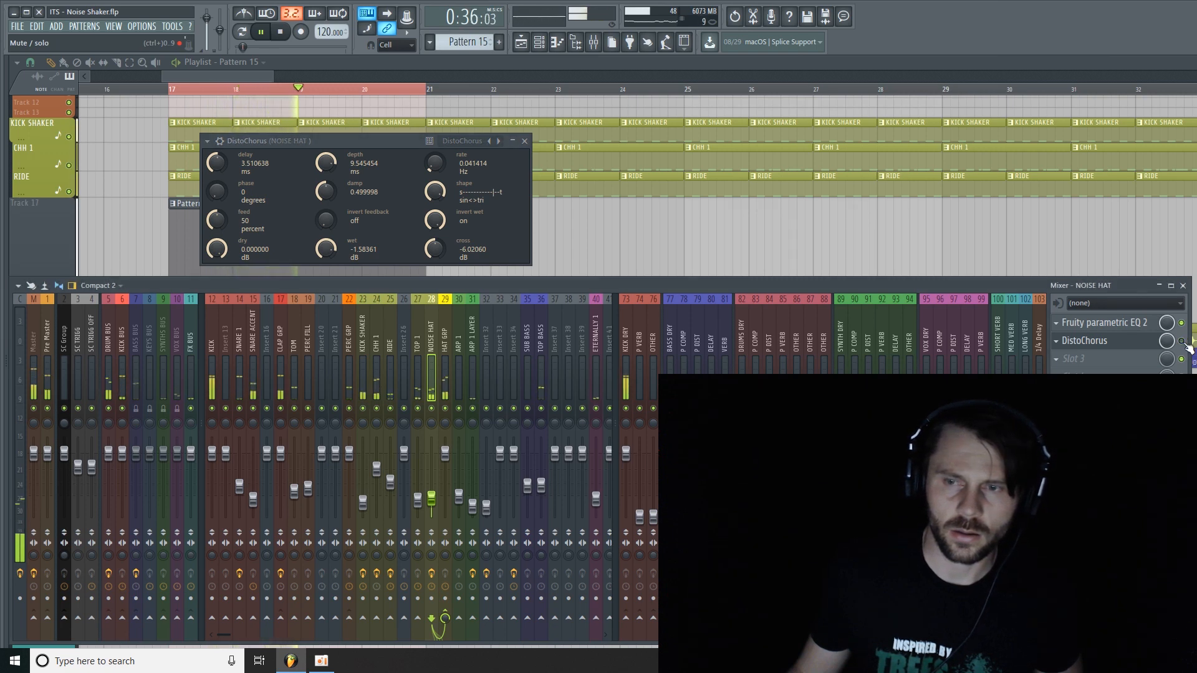
drag(379, 138, 386, 129)
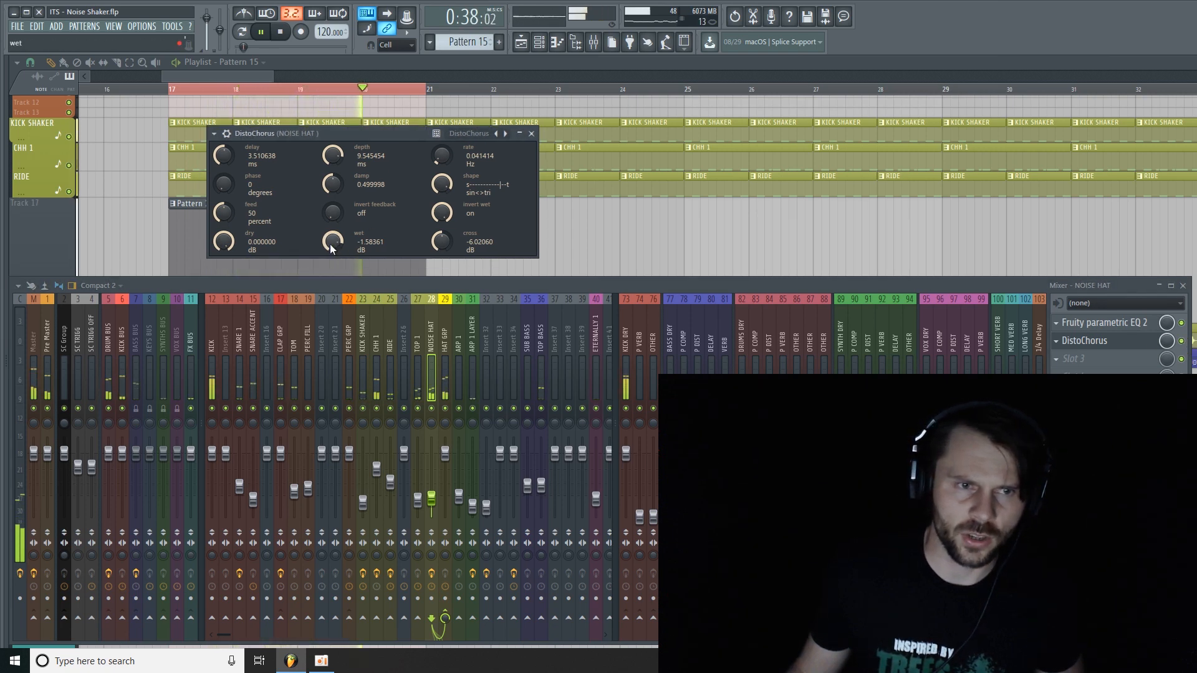
drag(331, 248, 331, 277)
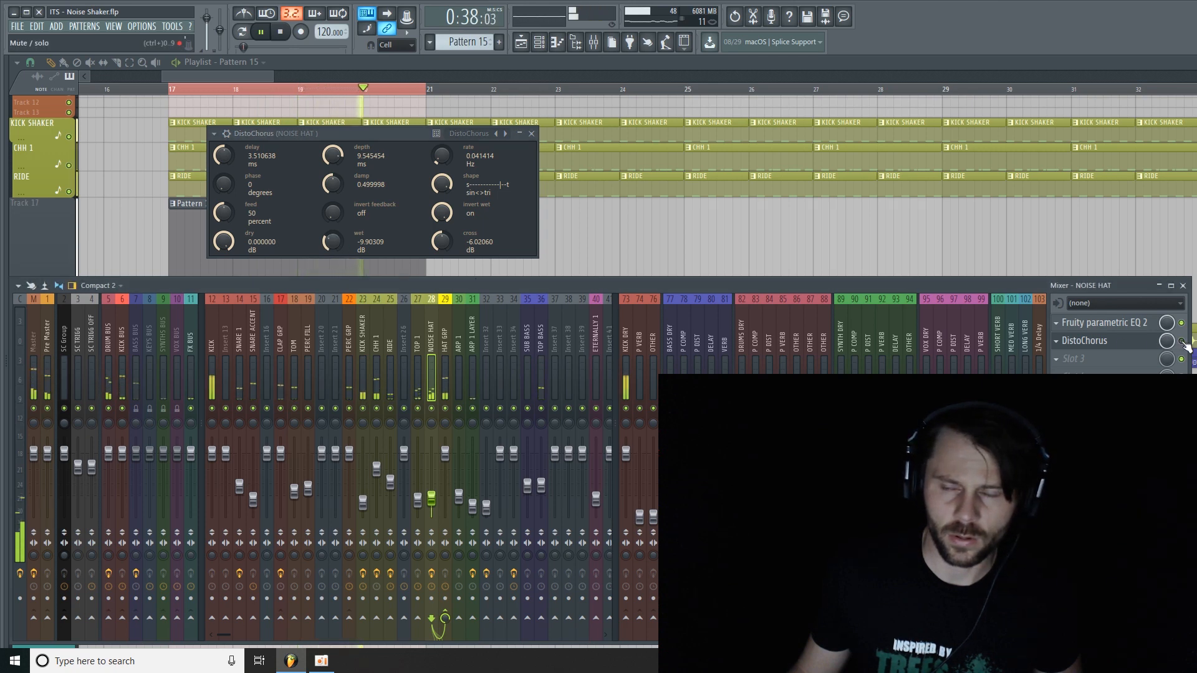
click(530, 135)
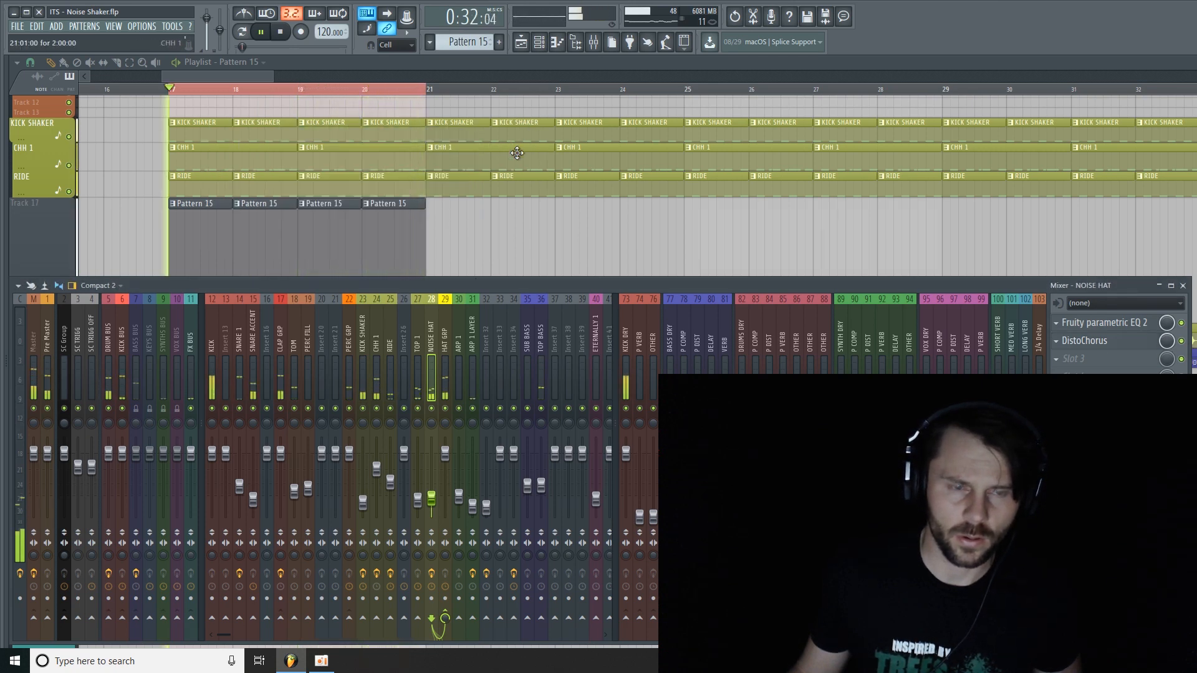
drag(431, 493, 431, 501)
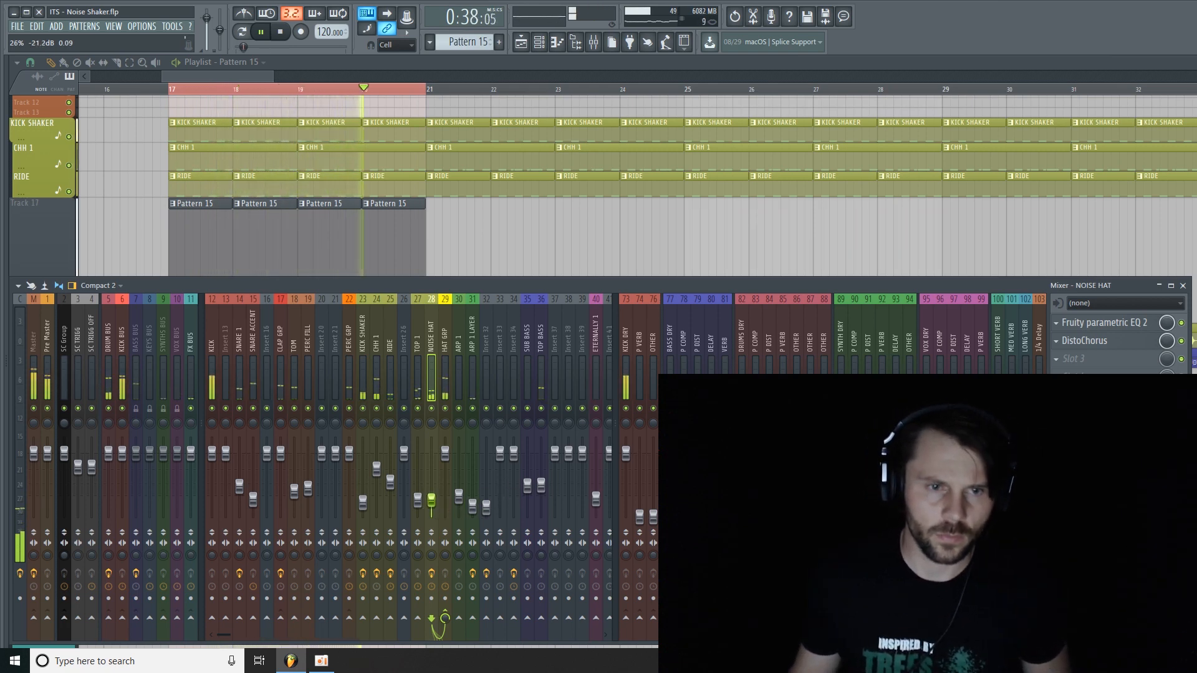
key(space)
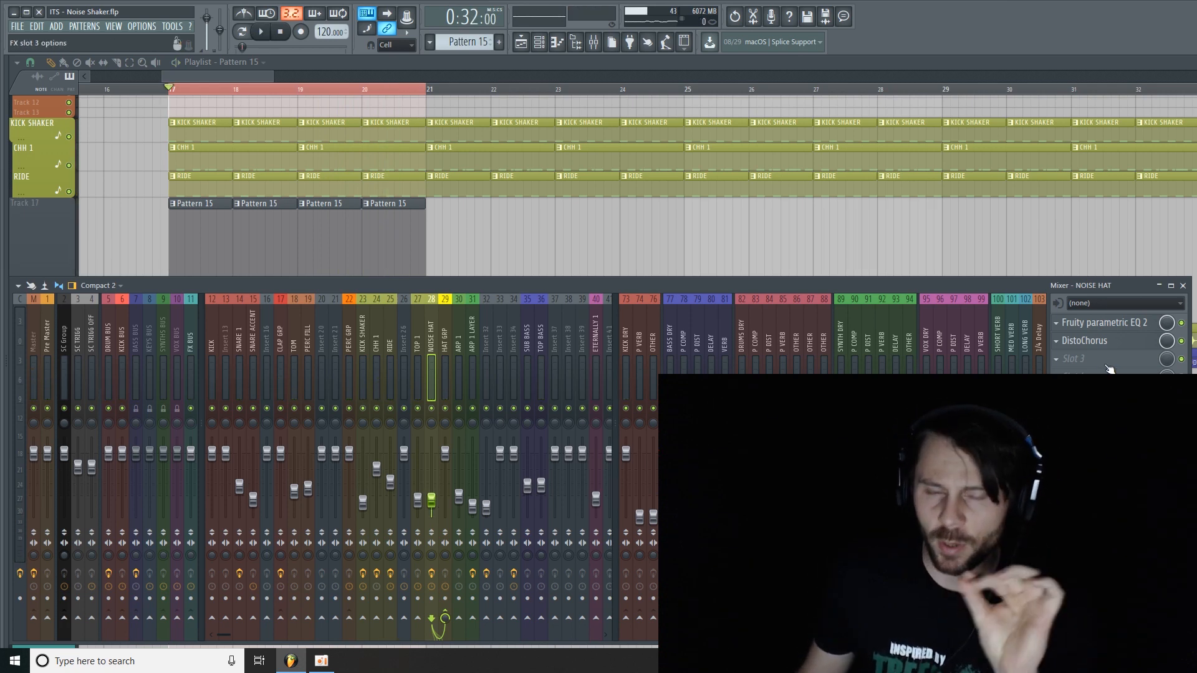
- Add Tremolator to the third effect slot of NOISE HAT and set its rhythm to 1/8 dotted
click(1074, 360)
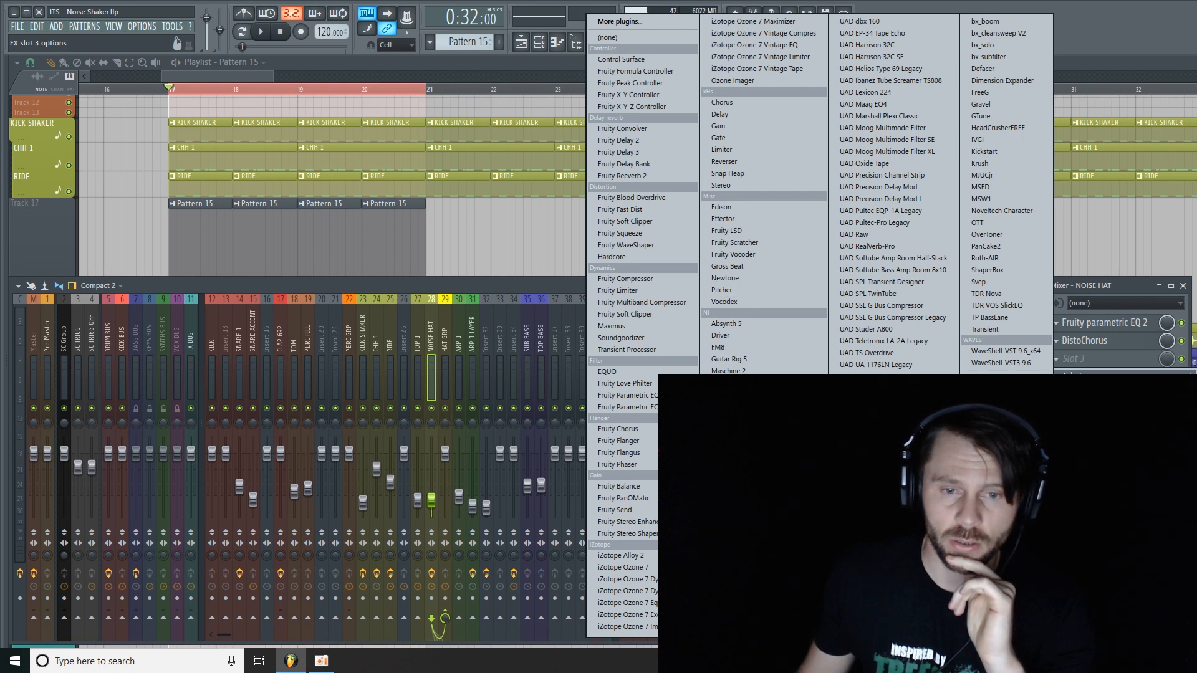
click(731, 555)
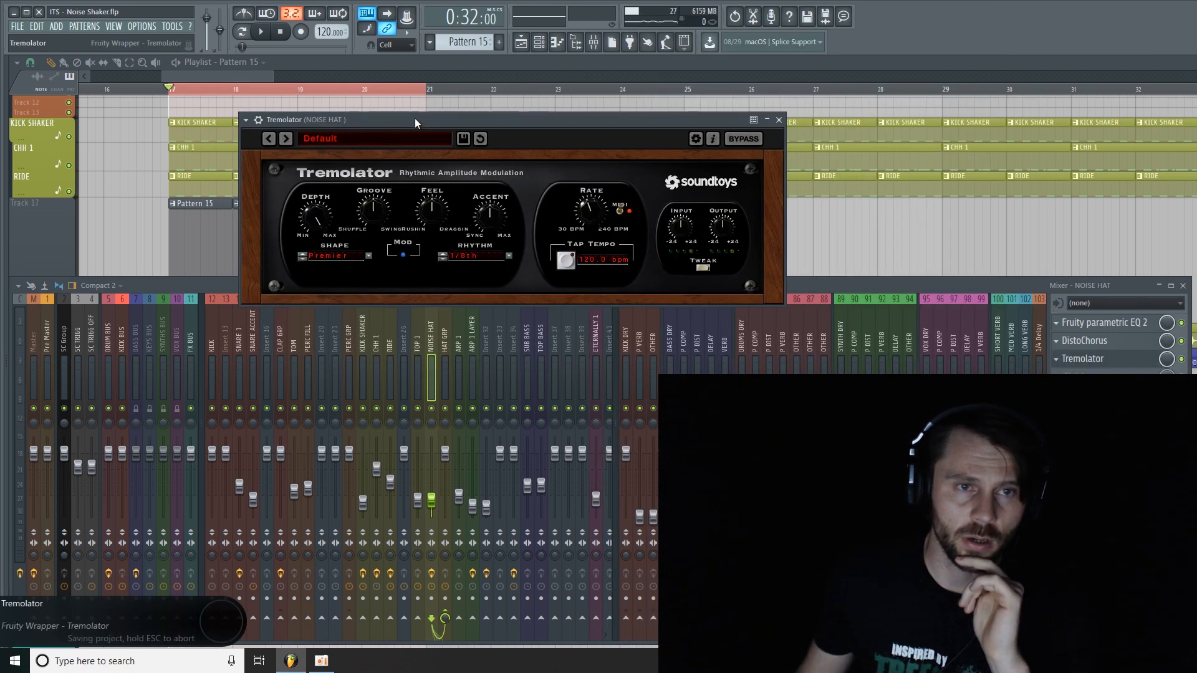
drag(414, 118, 524, 139)
click(568, 288)
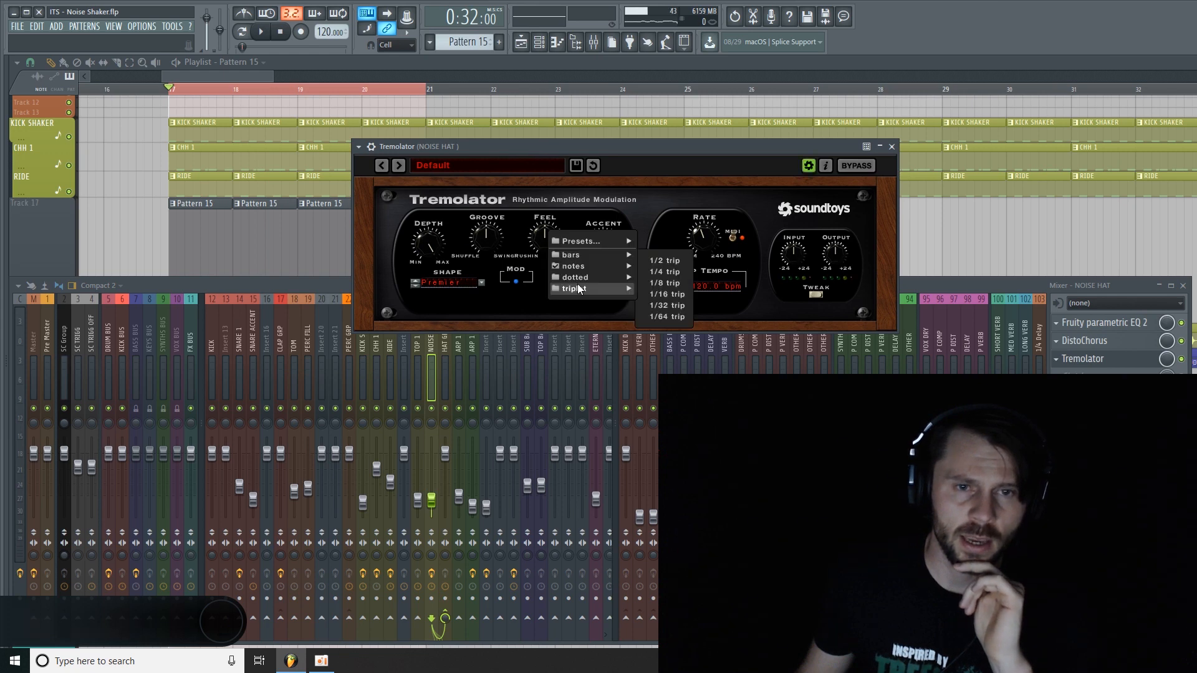
mouse_move(594, 280)
click(683, 277)
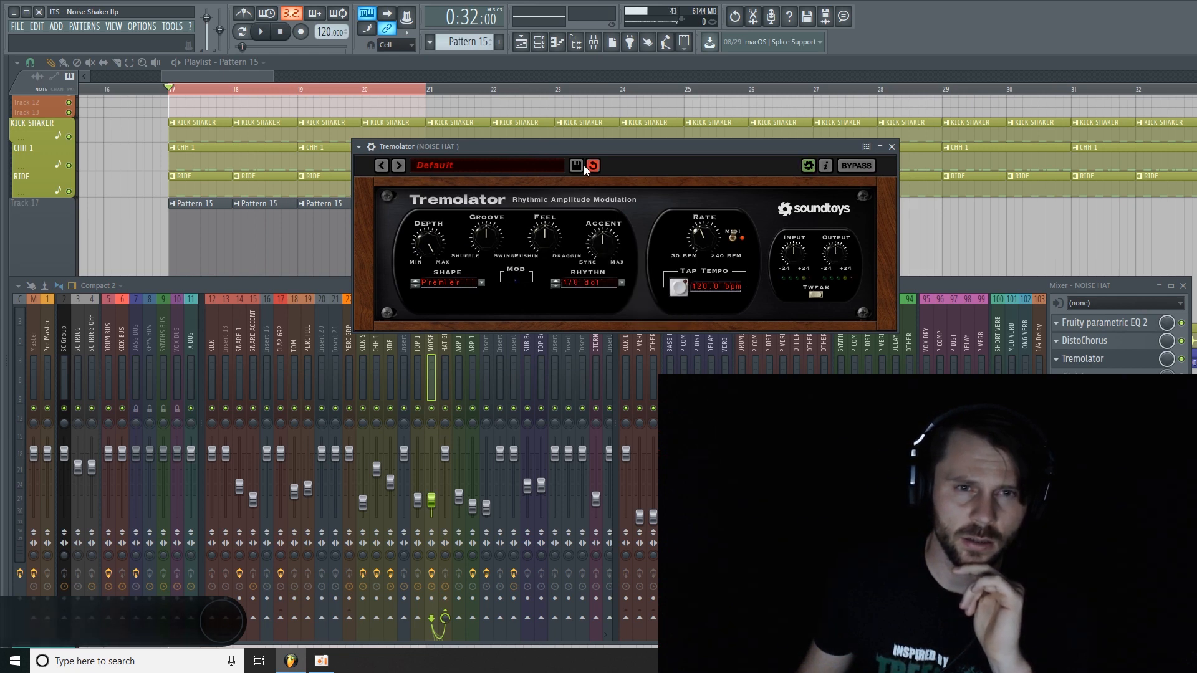
drag(586, 149, 554, 151)
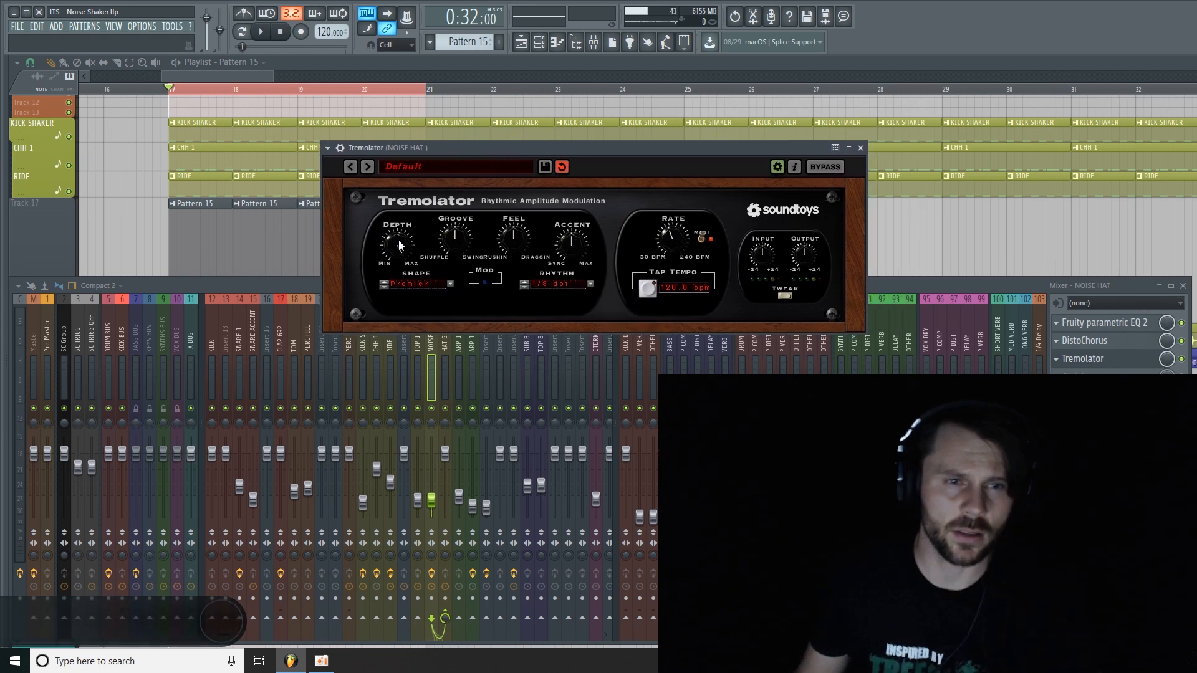
- Adjust the Tremolator depth during playback to about 0.85
drag(400, 245, 392, 267)
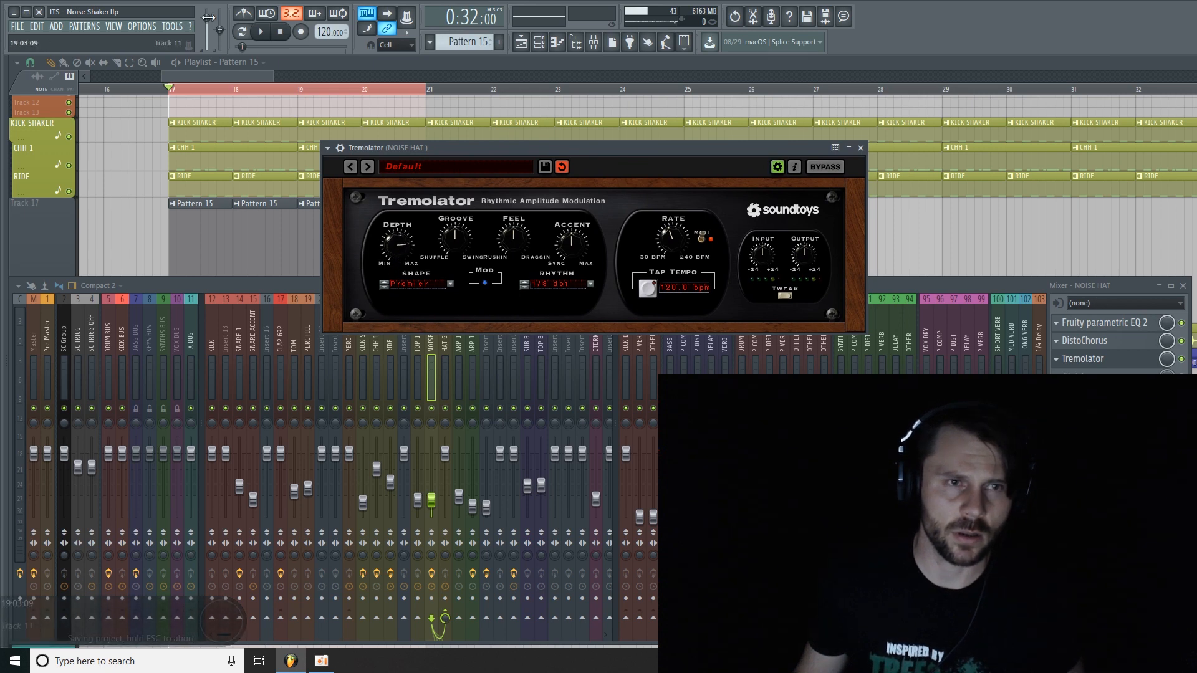
click(260, 32)
drag(393, 248, 425, 241)
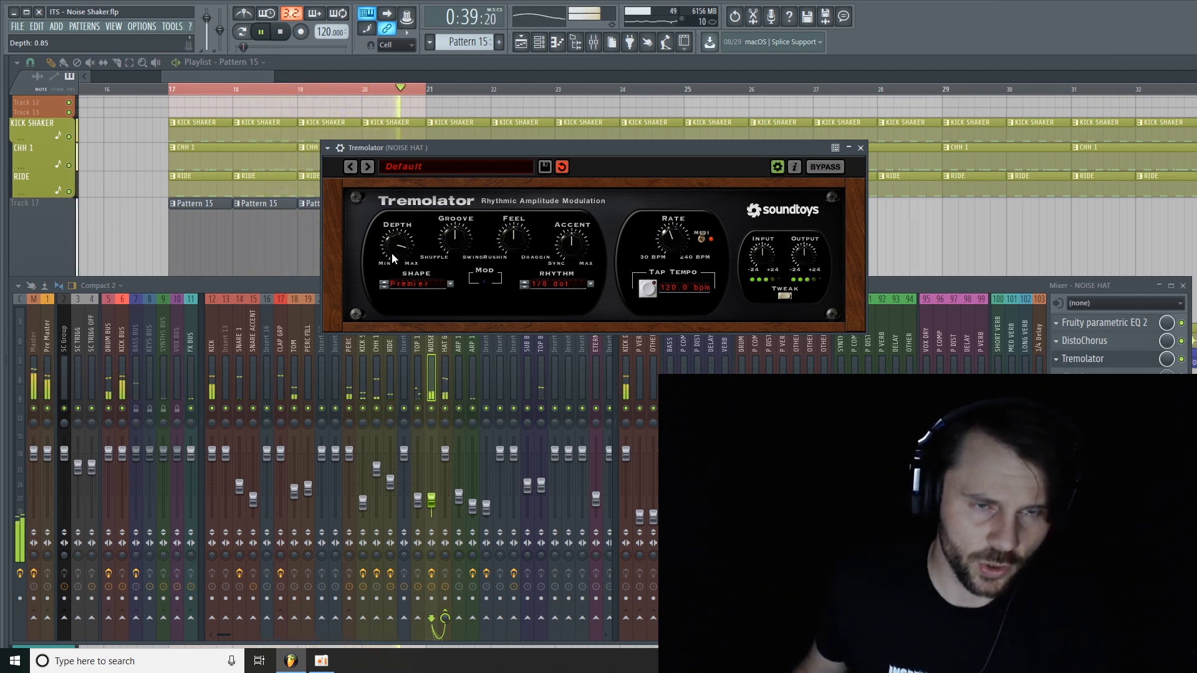
- Lower the Tremolator depth to about 0.30 during playback and compare the sound with the effect bypassed
drag(393, 257, 376, 280)
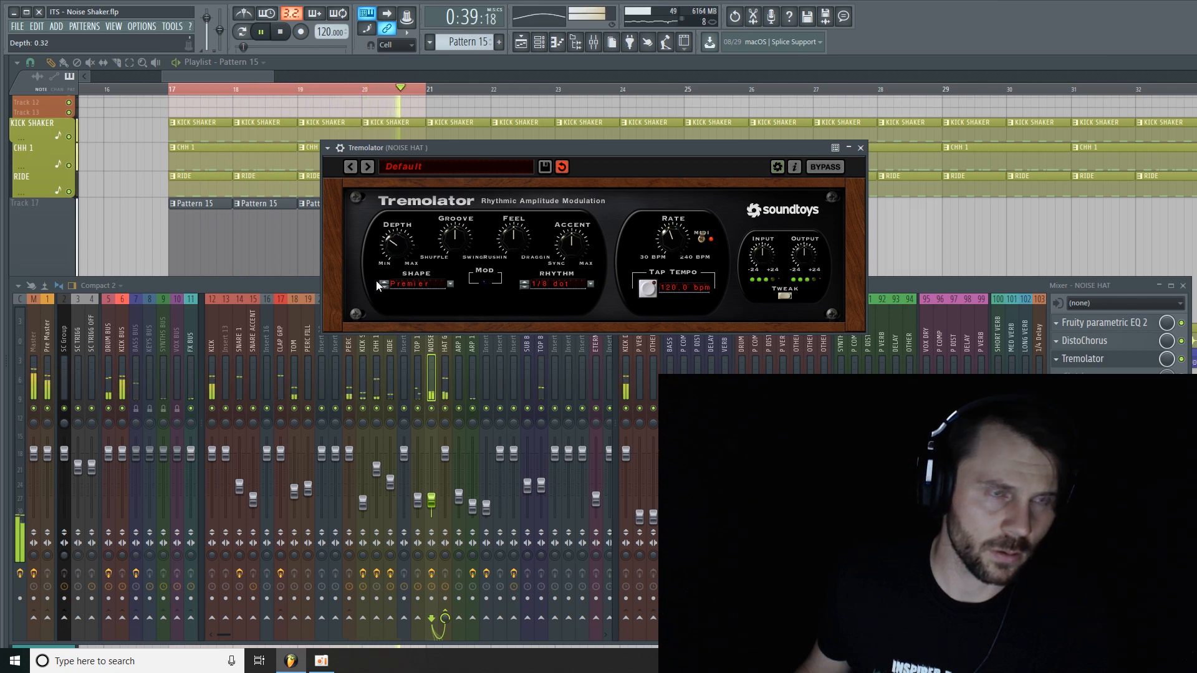
mouse_move(396, 240)
mouse_down()
mouse_move(385, 285)
mouse_move(392, 242)
mouse_up()
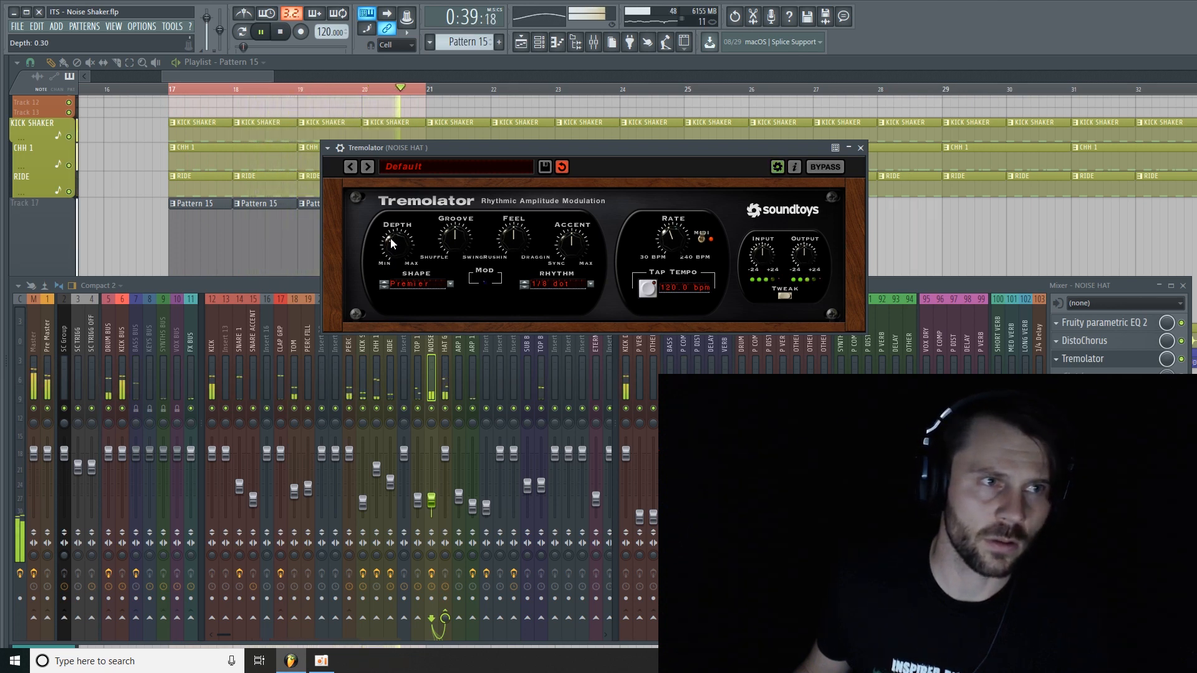
click(824, 167)
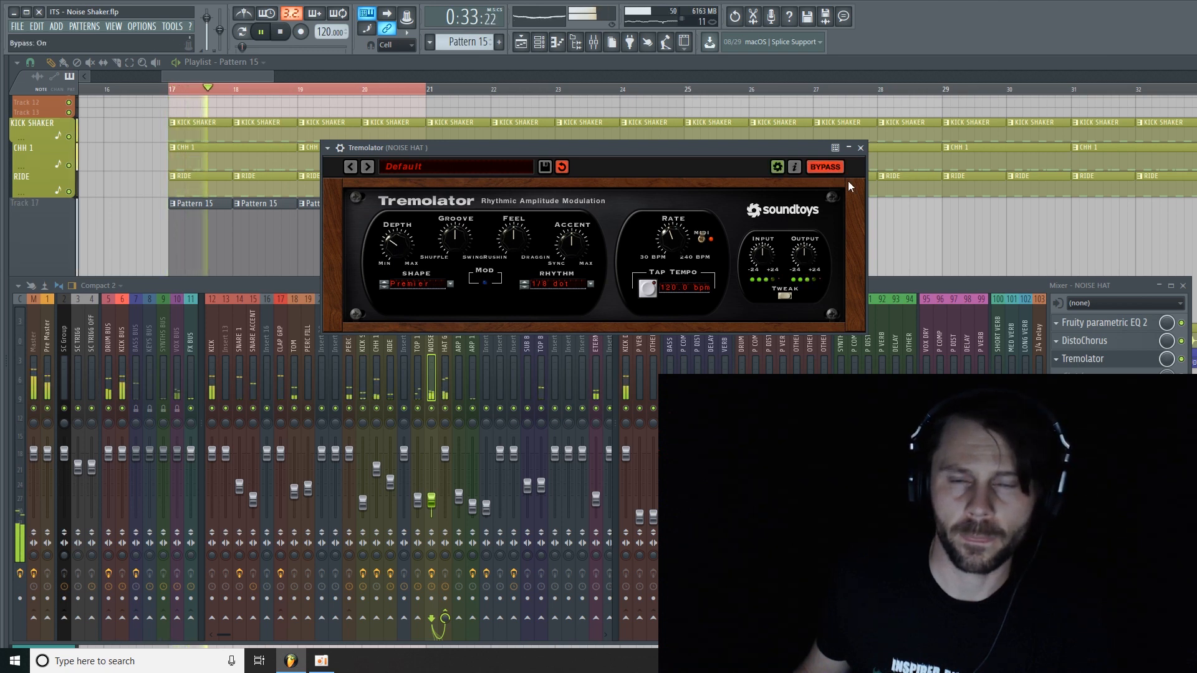
click(833, 167)
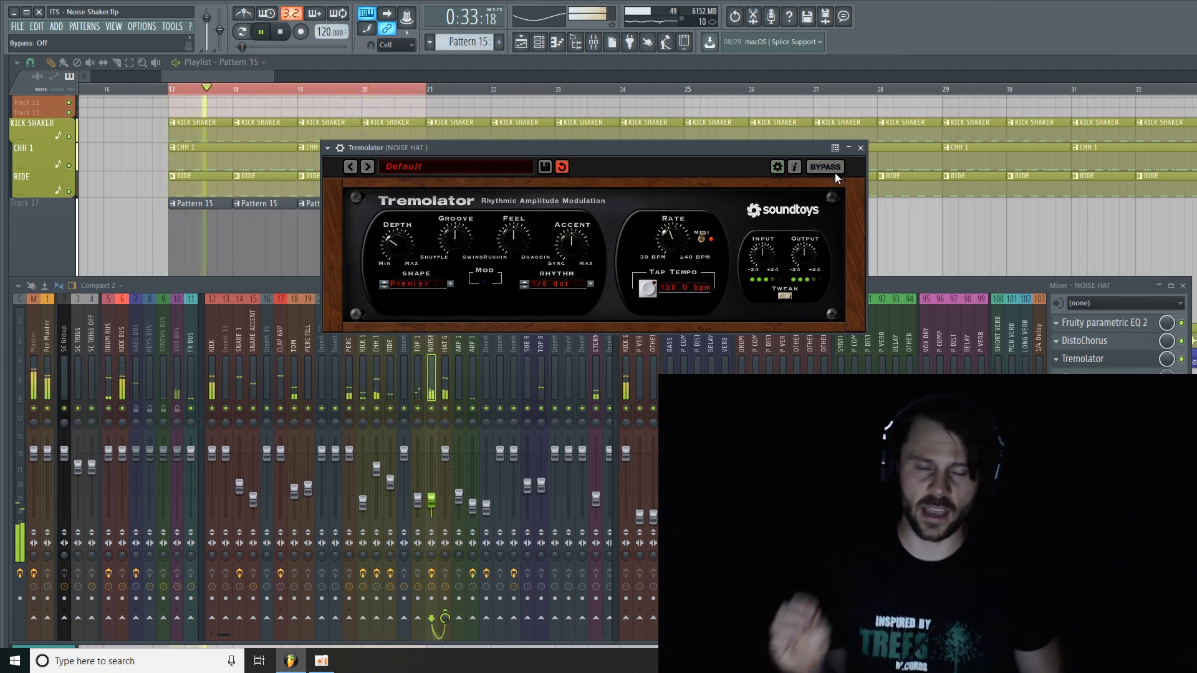
key(space)
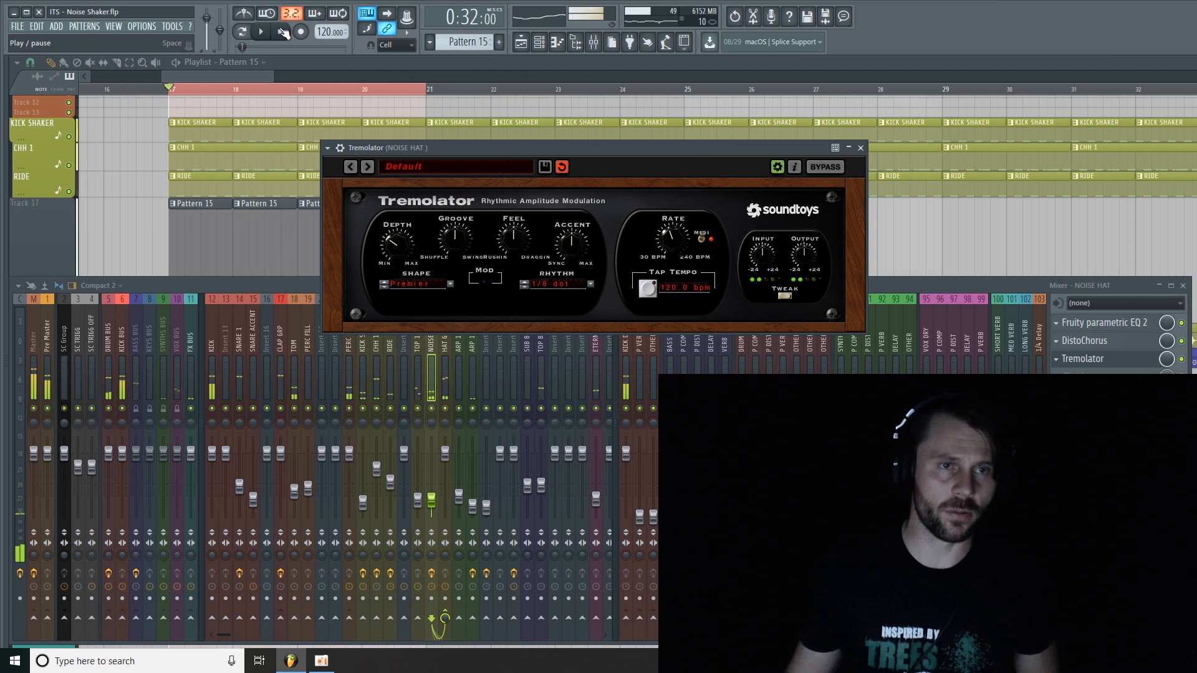
click(861, 148)
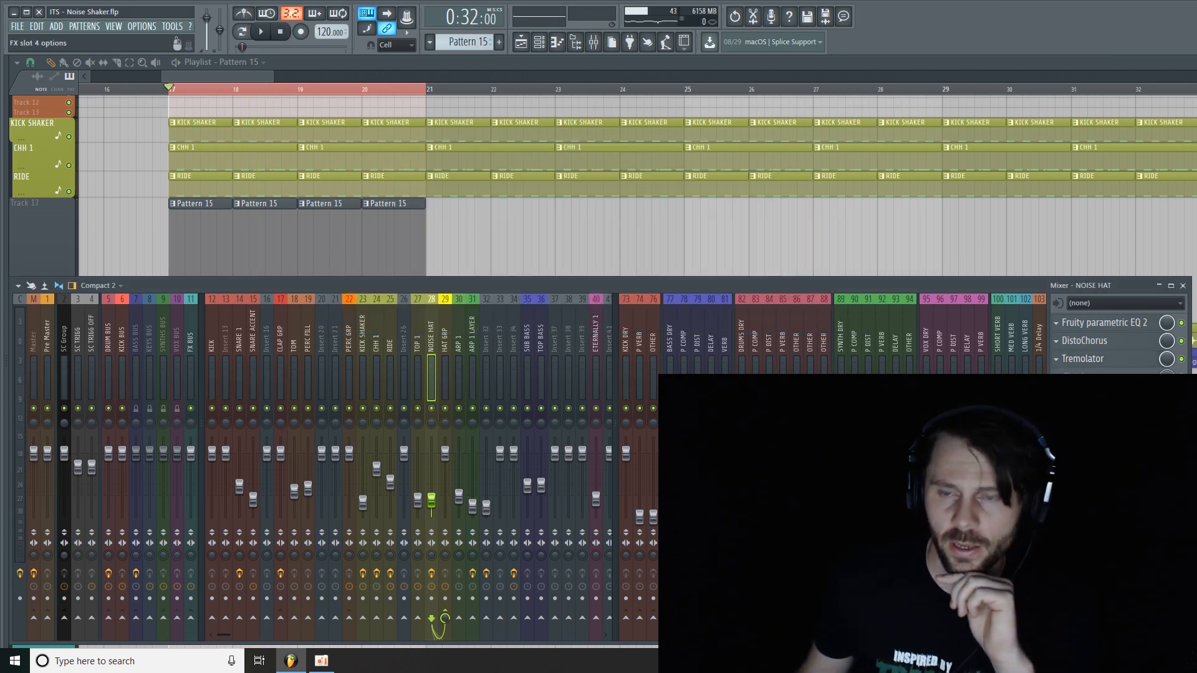
- Add Fruity Delay Bank to the fourth effect slot of NOISE HAT
click(1056, 377)
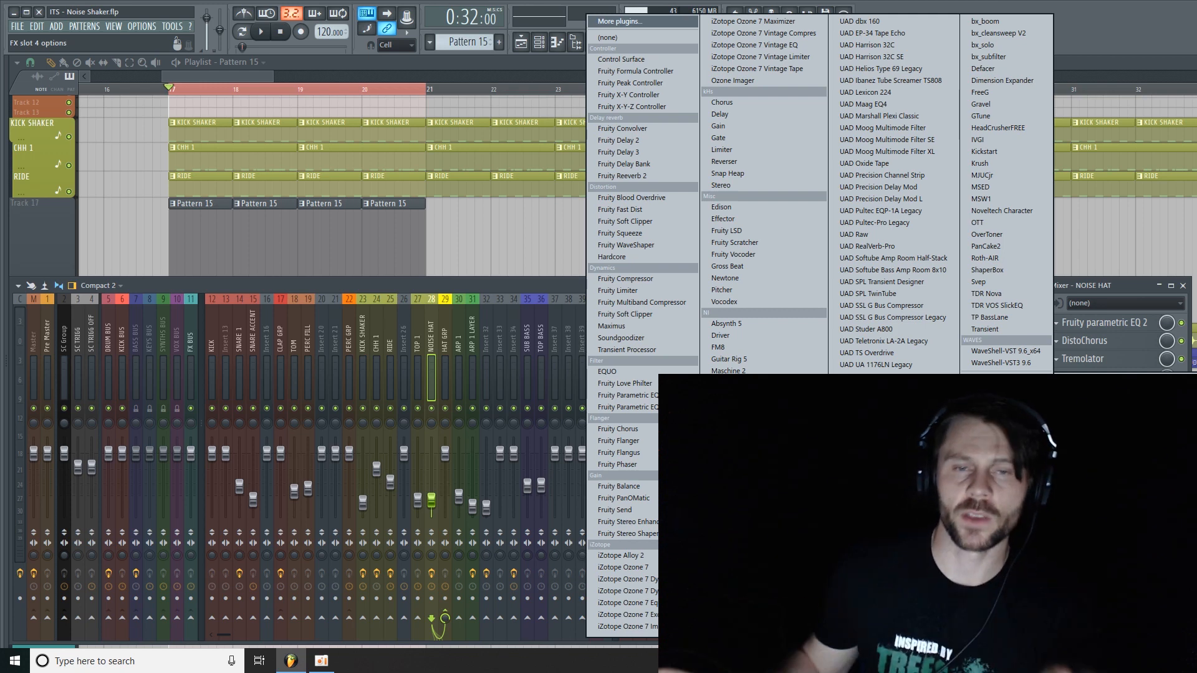
click(653, 162)
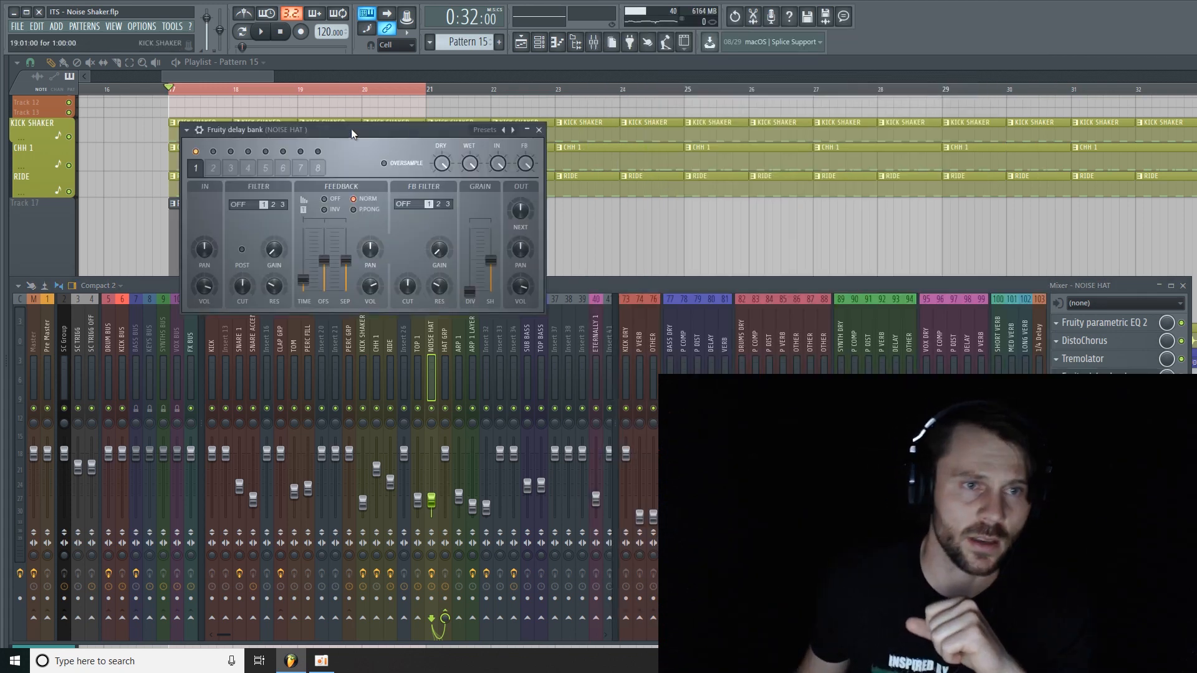
drag(350, 128, 418, 106)
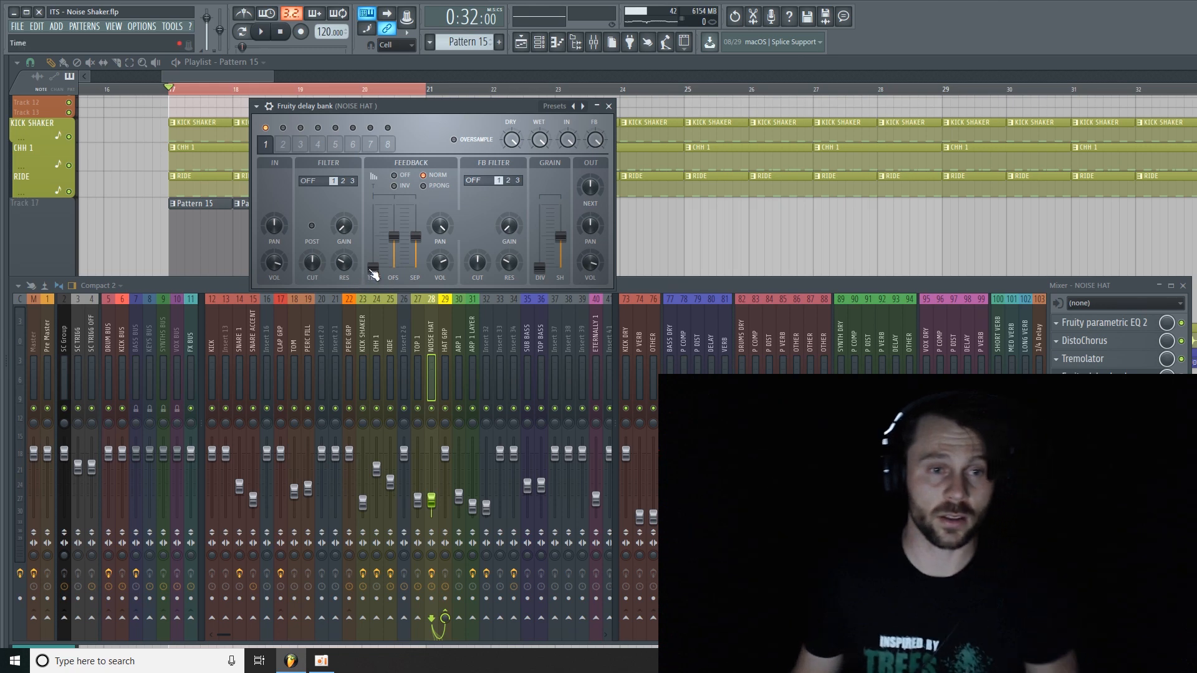
- Adjust the first delay's feedback time to about 26 ms during playback and compare NOISE HAT with the delay slot toggled
key(space)
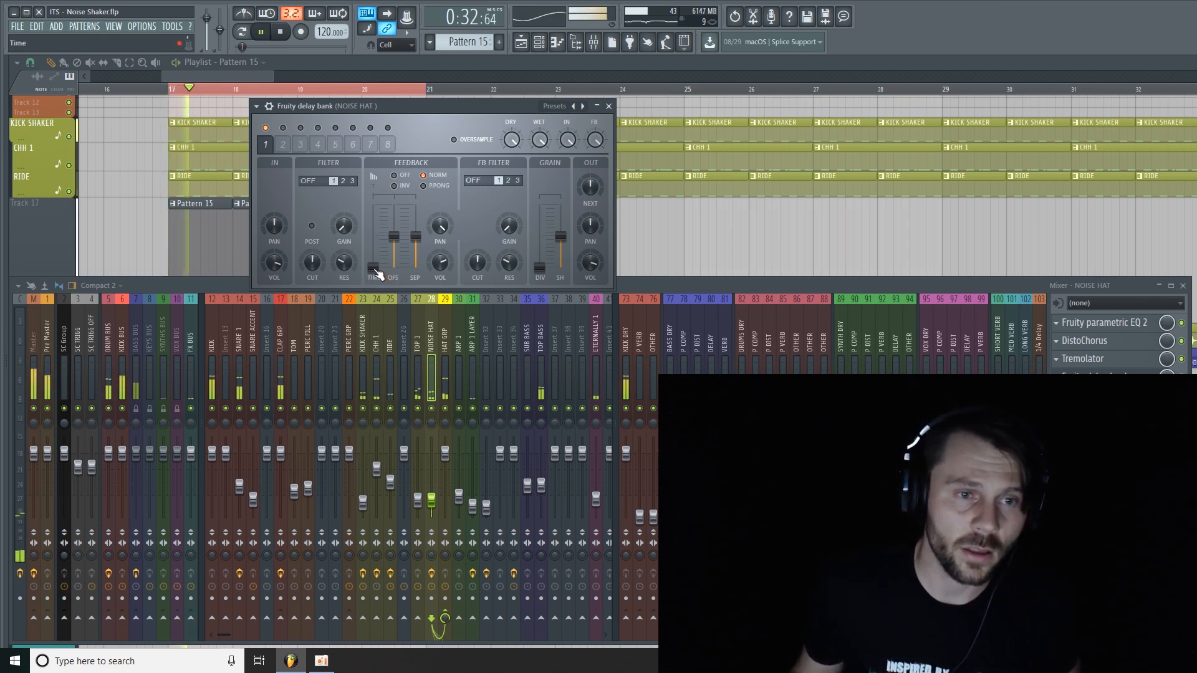
drag(373, 267, 374, 266)
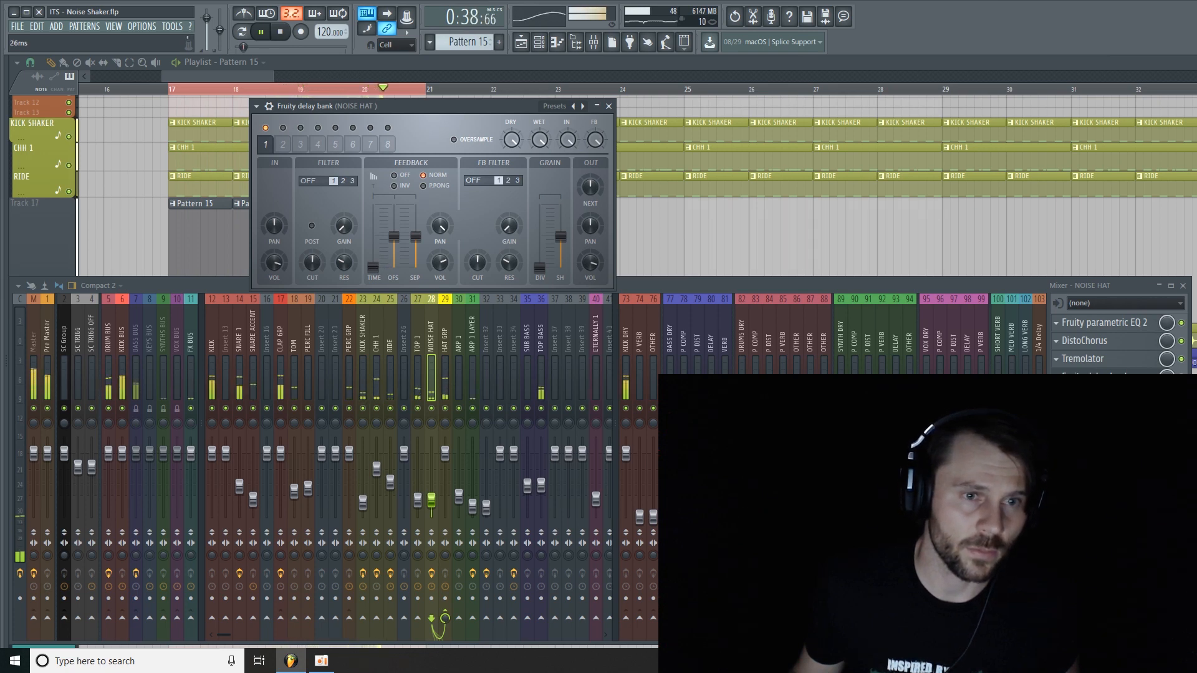
drag(377, 268, 376, 269)
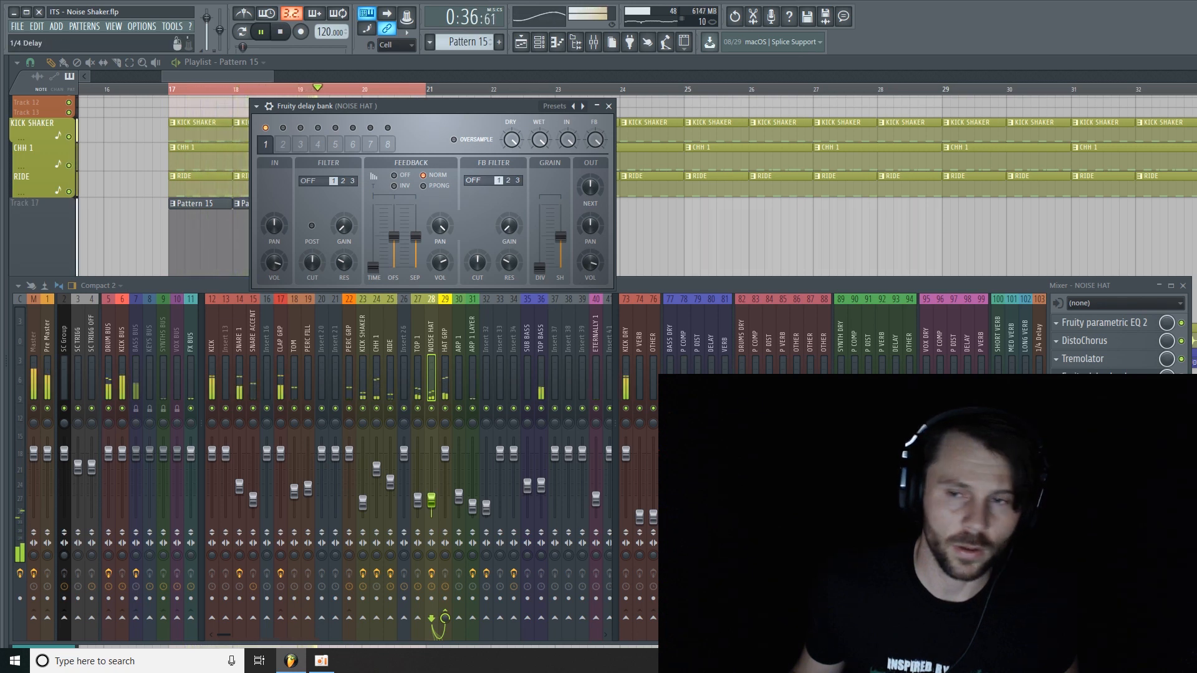
click(1182, 376)
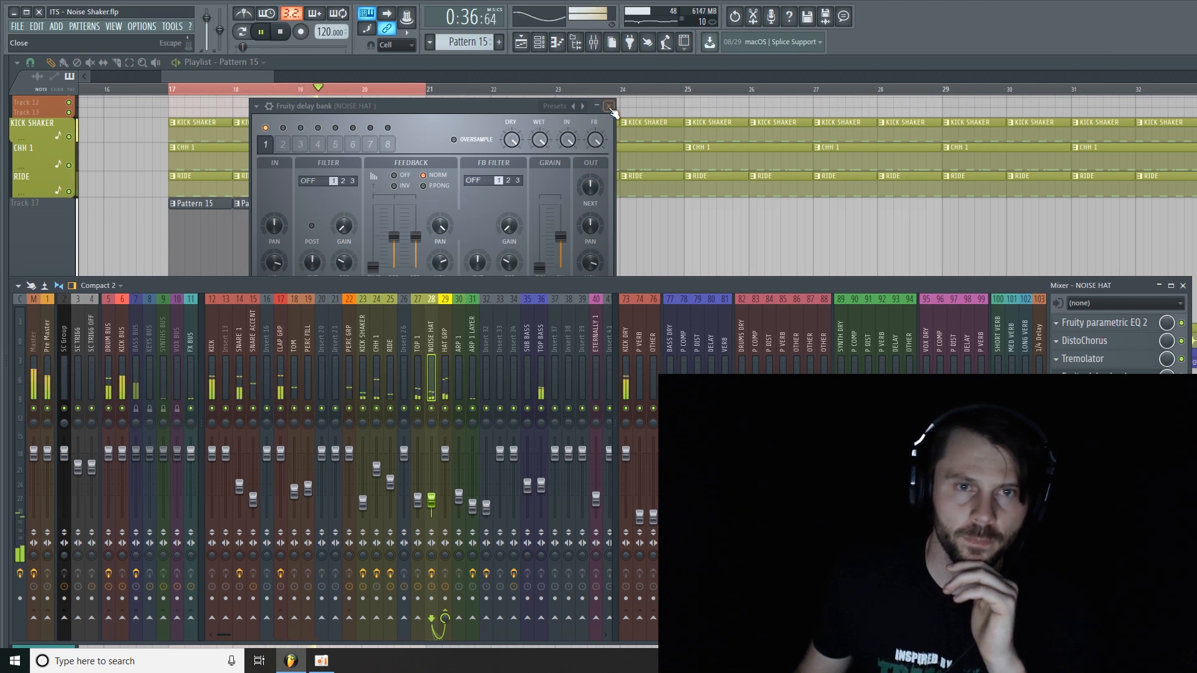
click(608, 106)
key(space)
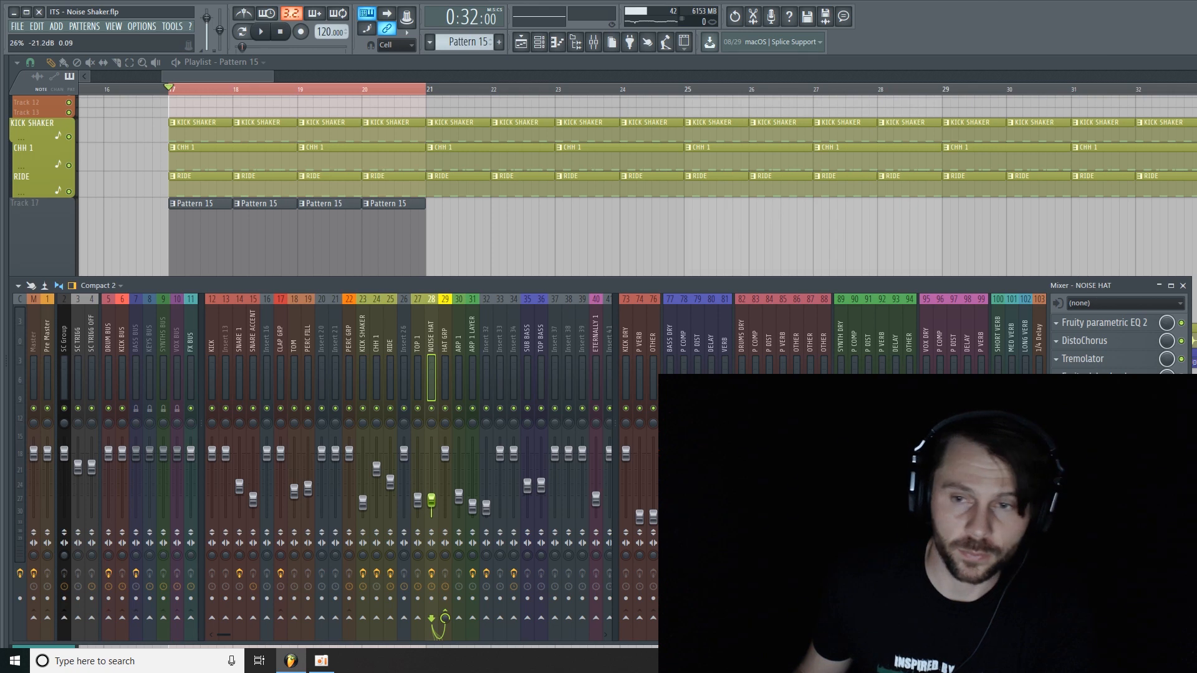
- Lower the NOISE HAT fader to about -25.5 dB during playback and compare the mix with the track muted
key(space)
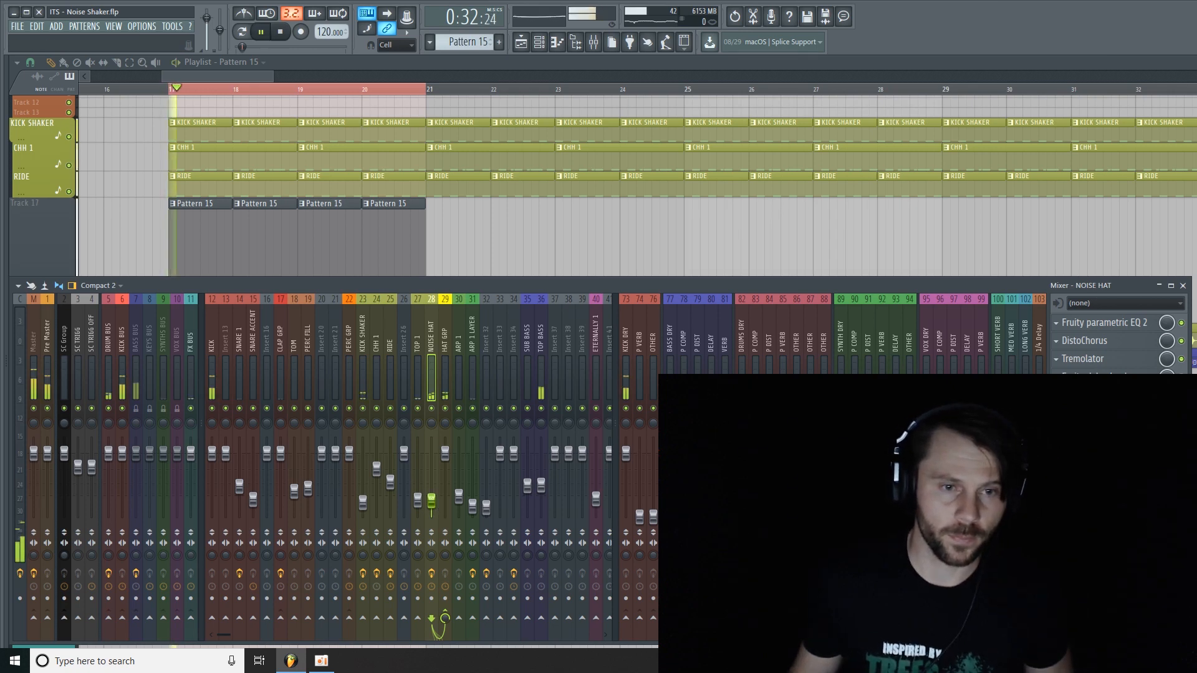
drag(436, 506, 435, 509)
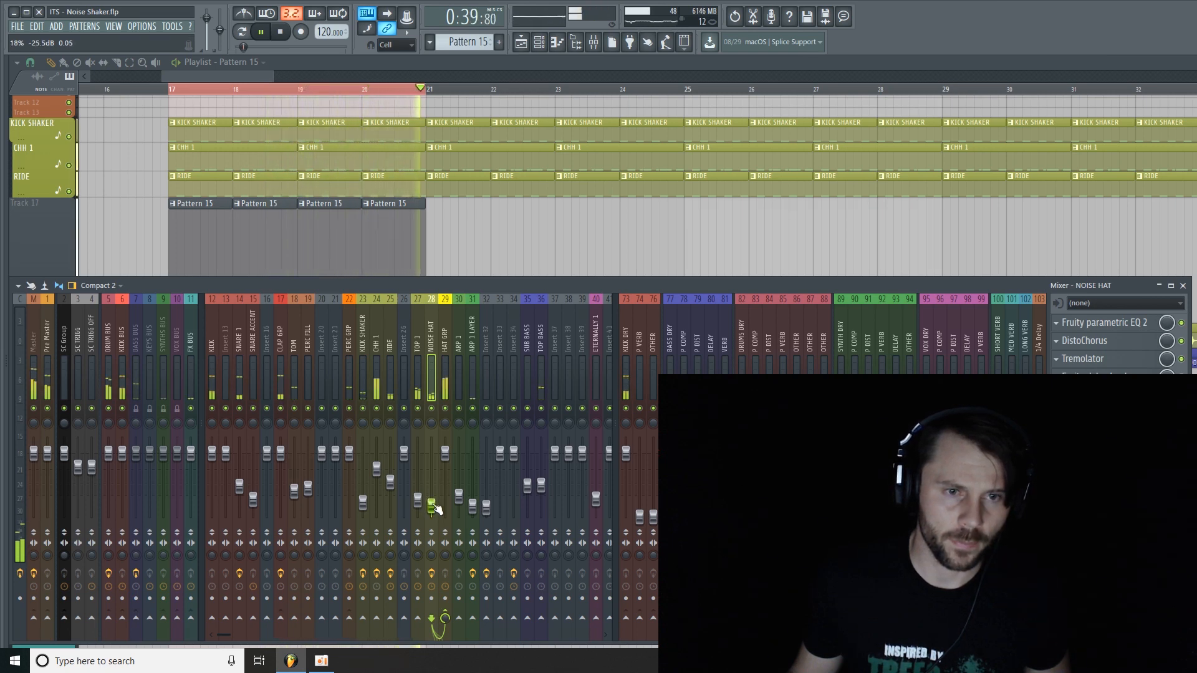
click(432, 410)
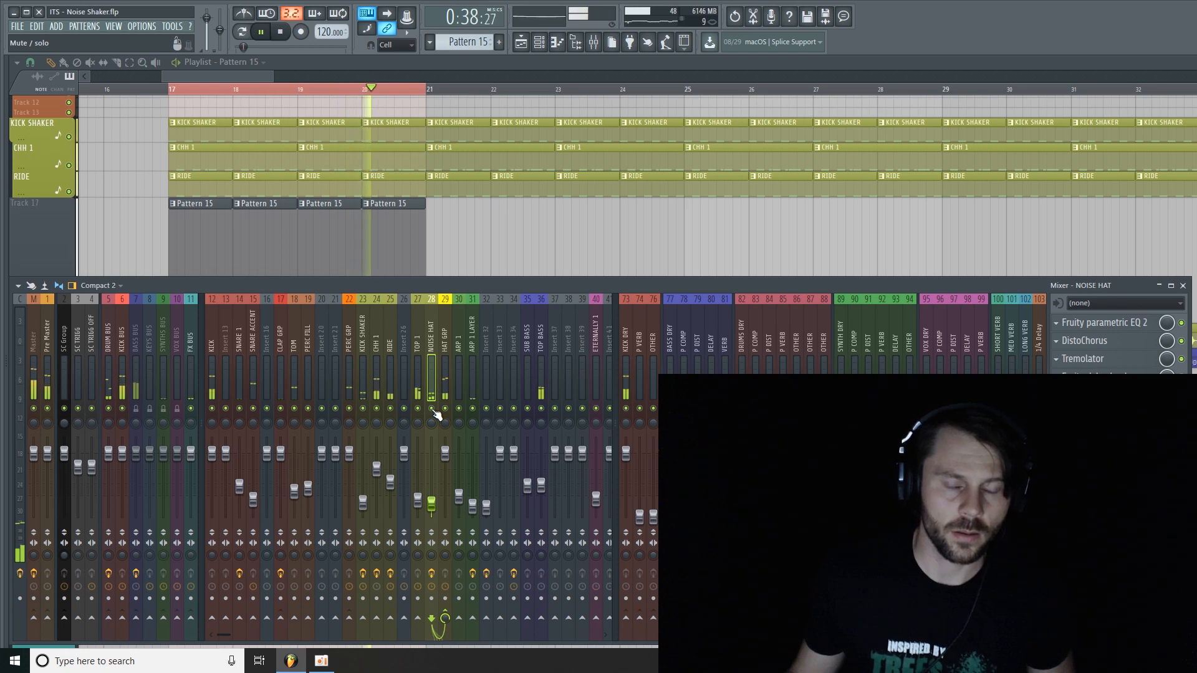
key(space)
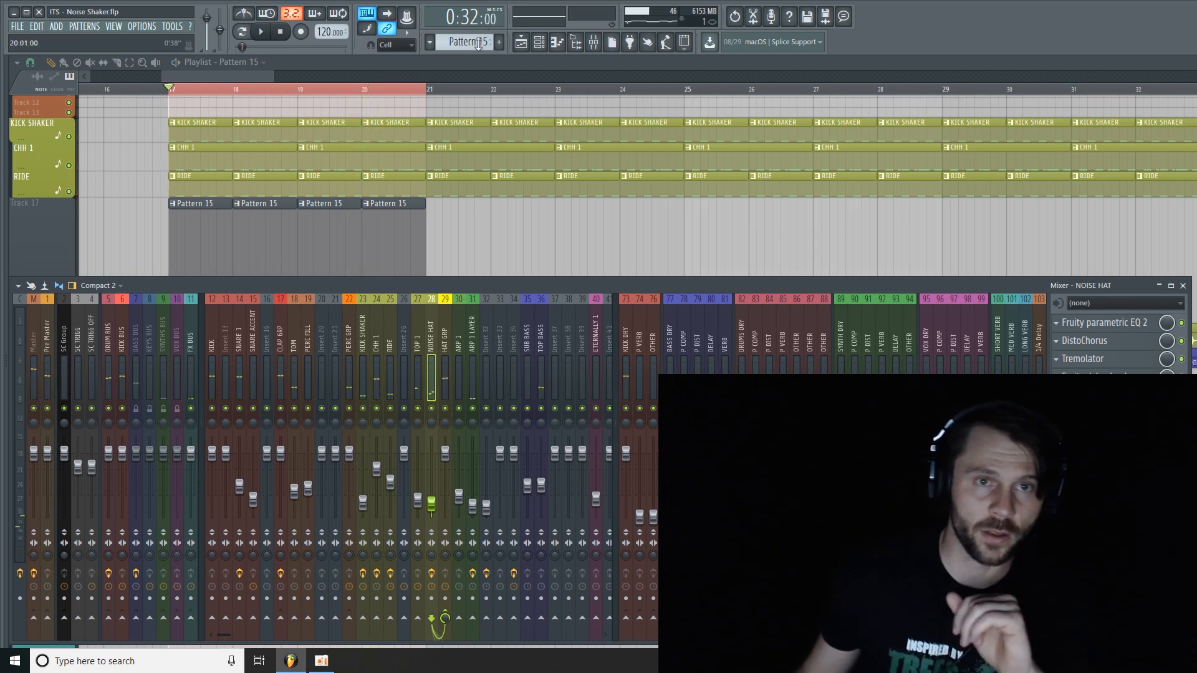
- Adjust the decay time of the volume envelope in NOISE HAT's 3x Osc during playback, then return to the mixer
click(539, 42)
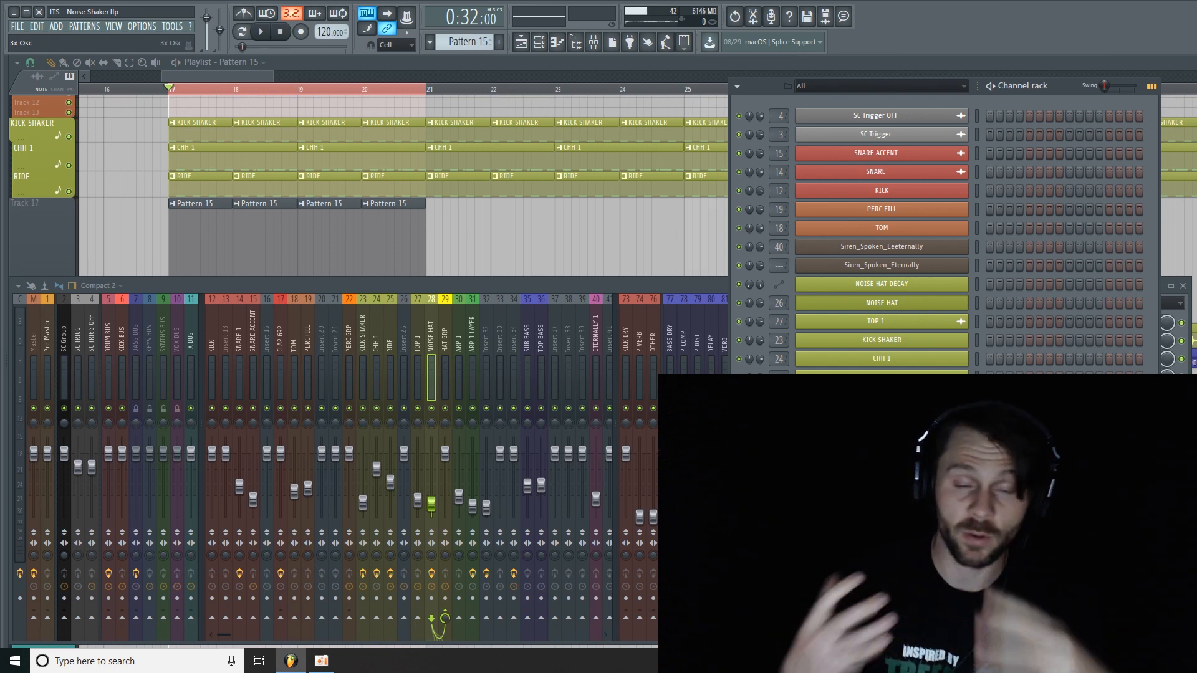
click(882, 303)
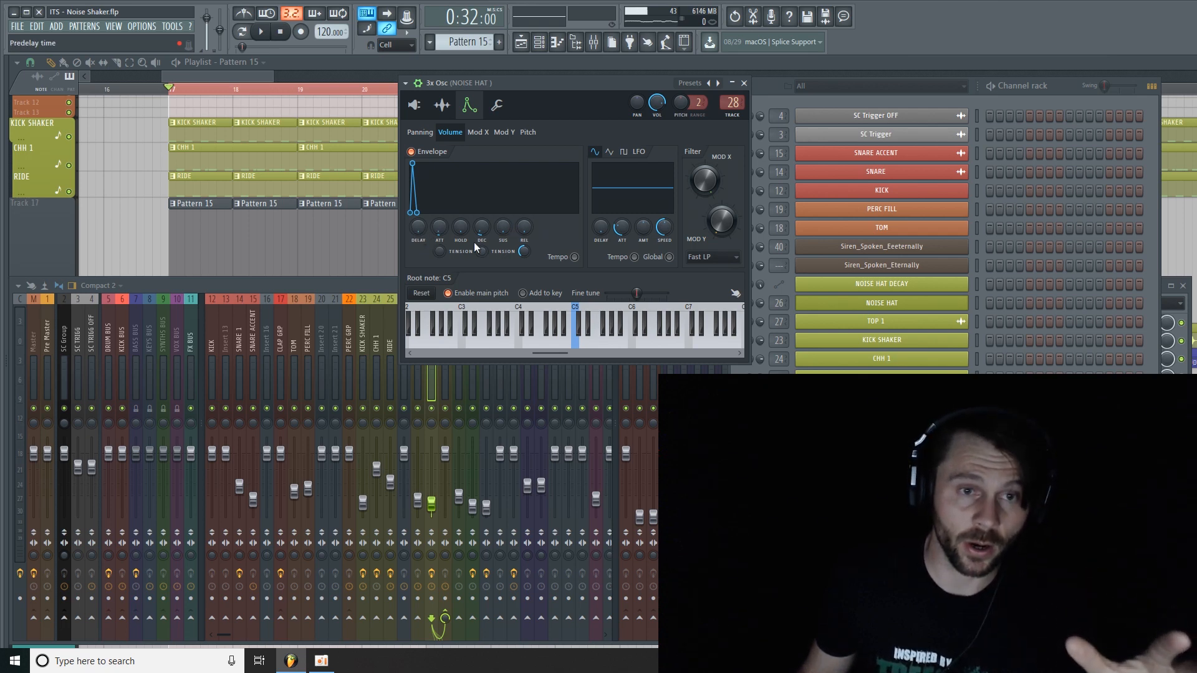
drag(530, 100, 519, 108)
key(space)
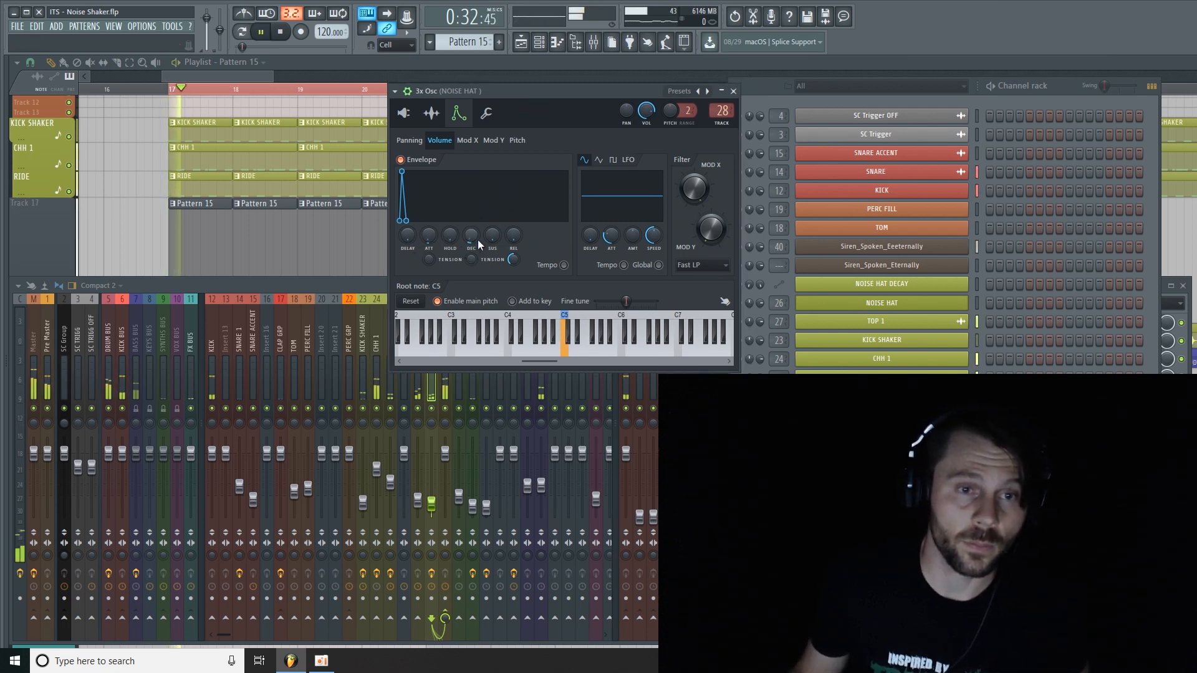
drag(472, 237, 472, 232)
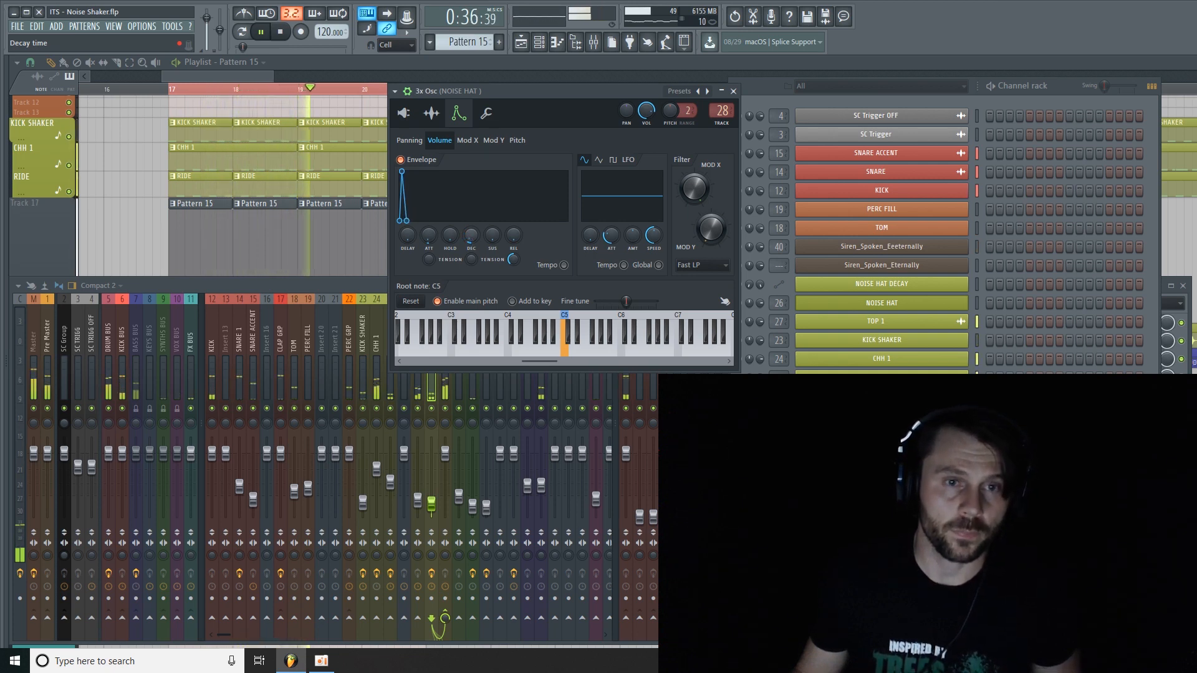
key(space)
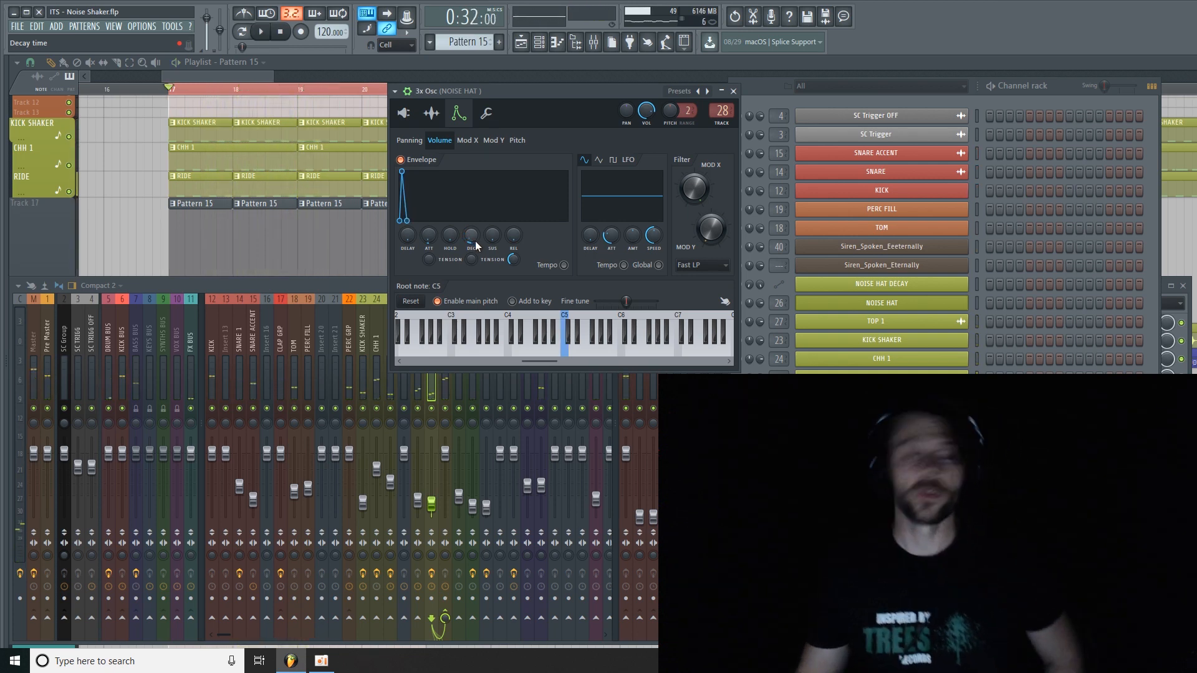
click(318, 284)
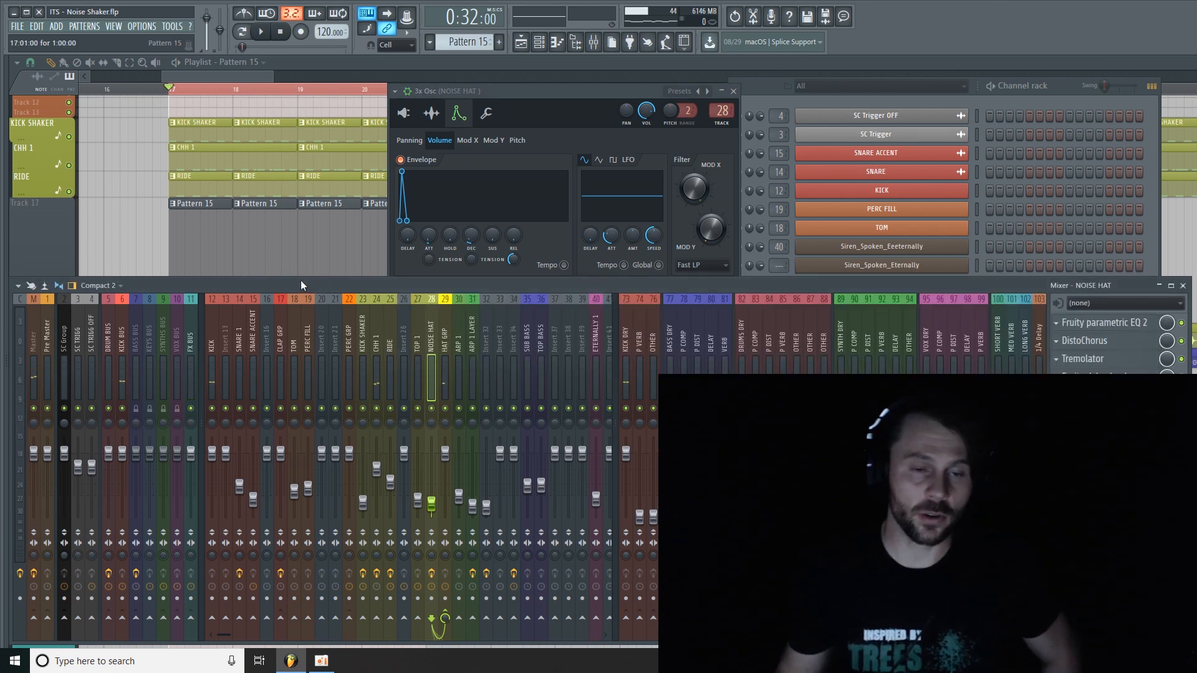